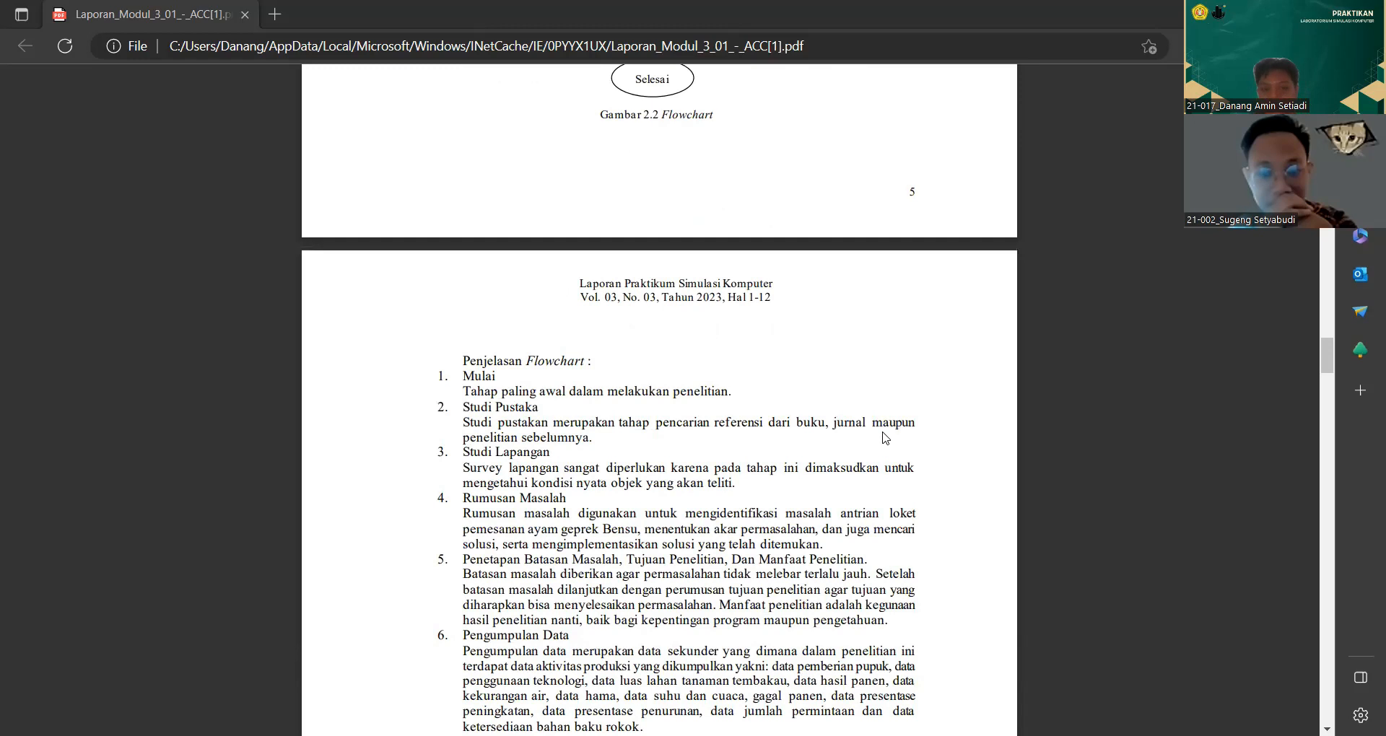
# - Read the report from the flowchart explanation through the verification and validation results to the start of the simulation output section
pyautogui.scroll(-4, 885, 437)
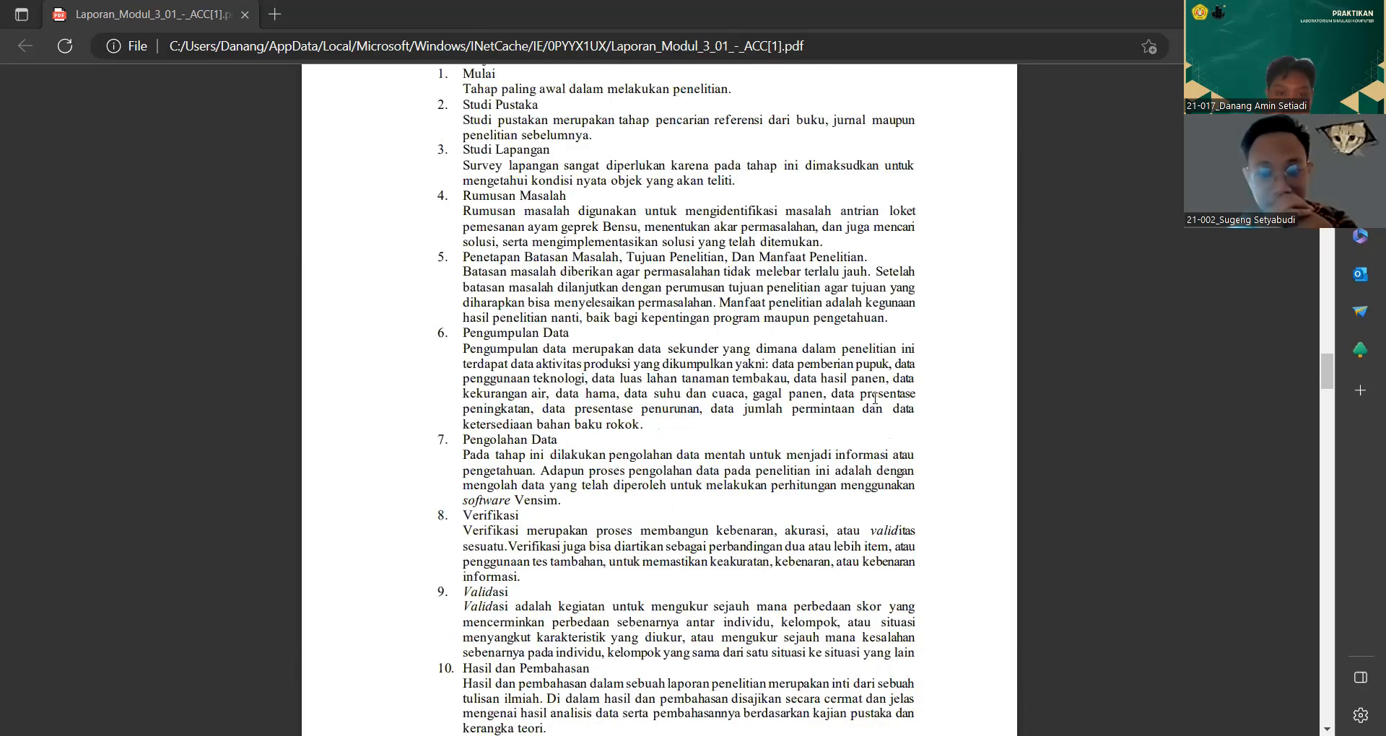
pyautogui.scroll(-10, 875, 398)
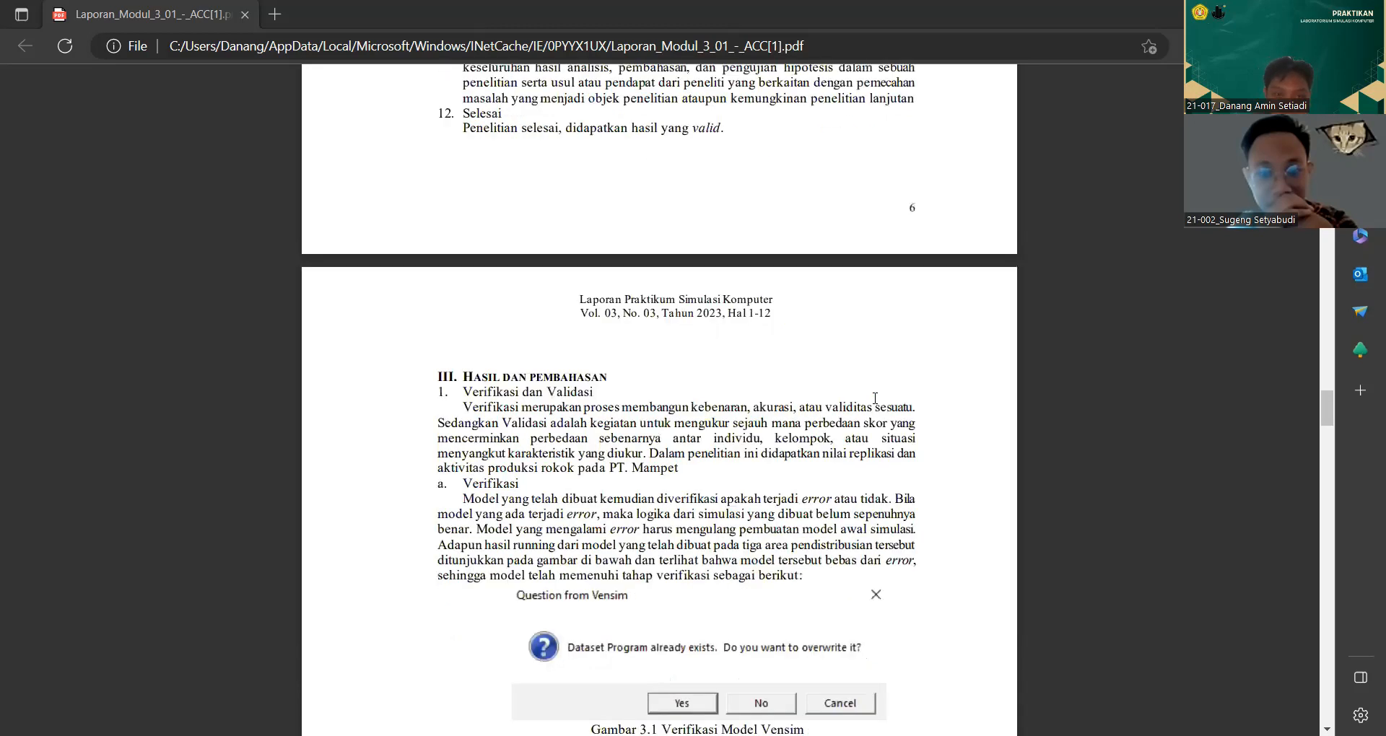
pyautogui.scroll(-3, 875, 398)
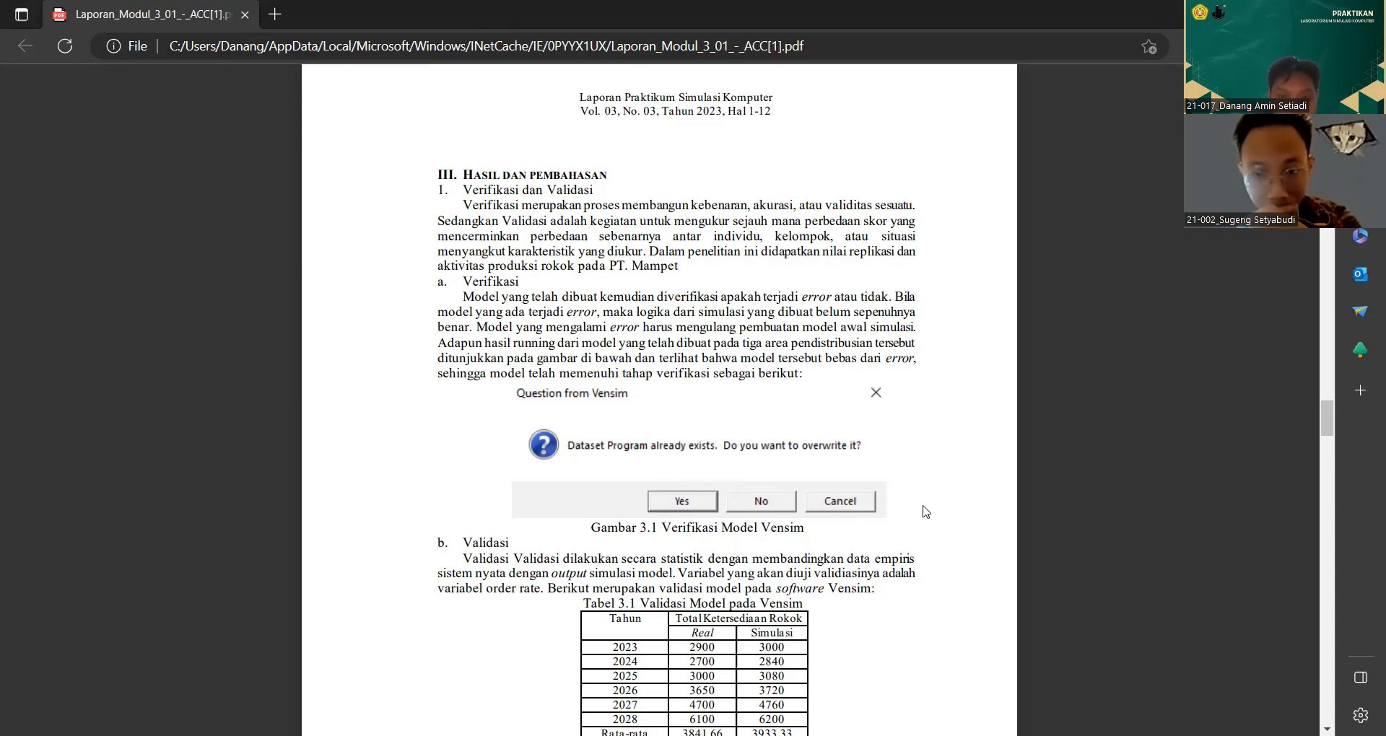
pyautogui.scroll(-4, 931, 485)
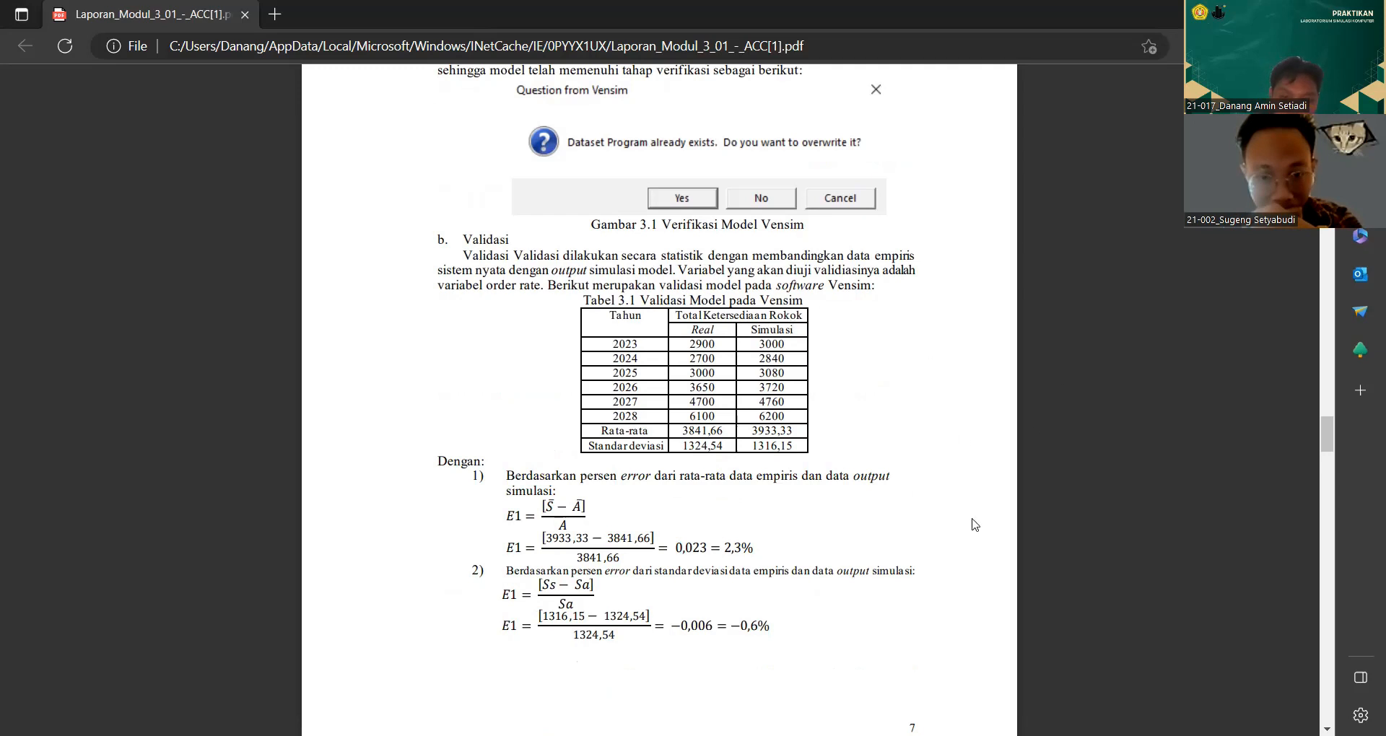
pyautogui.scroll(-2, 567, 439)
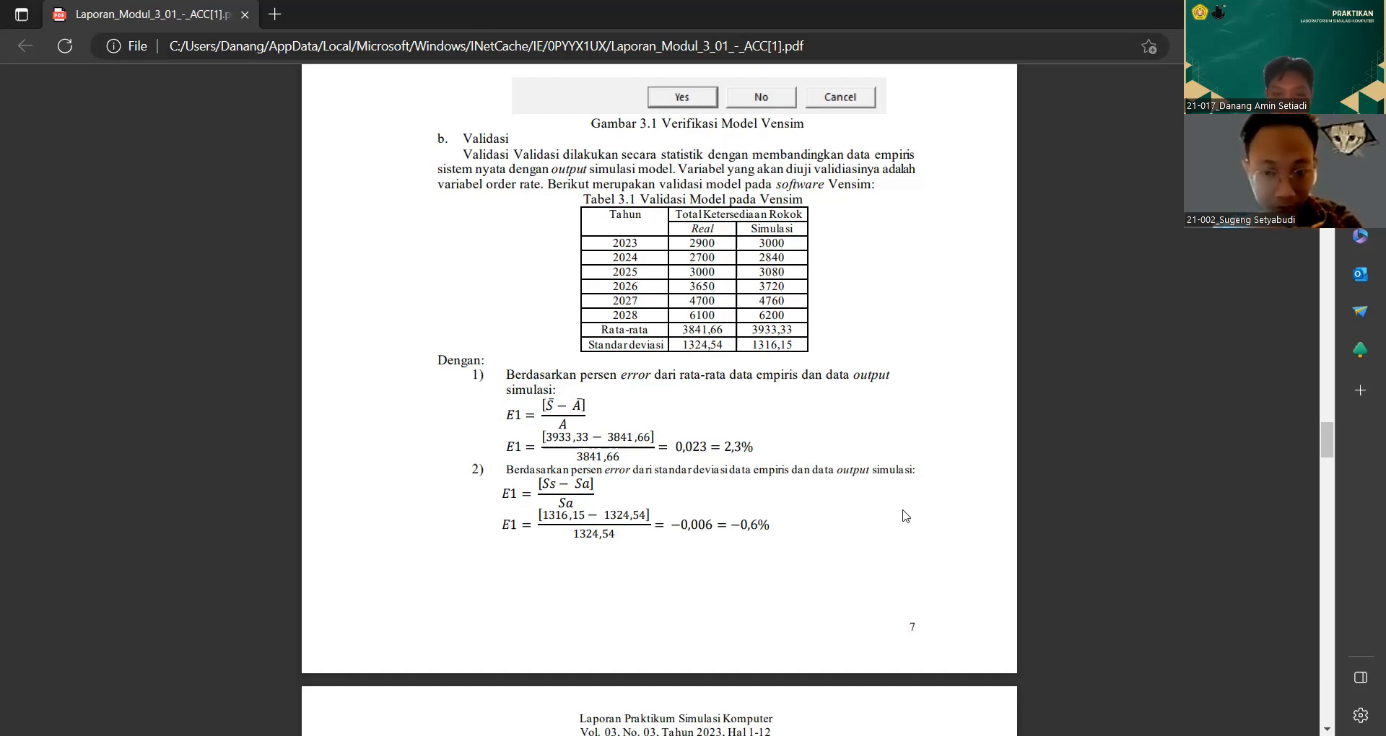
pyautogui.scroll(-3, 906, 516)
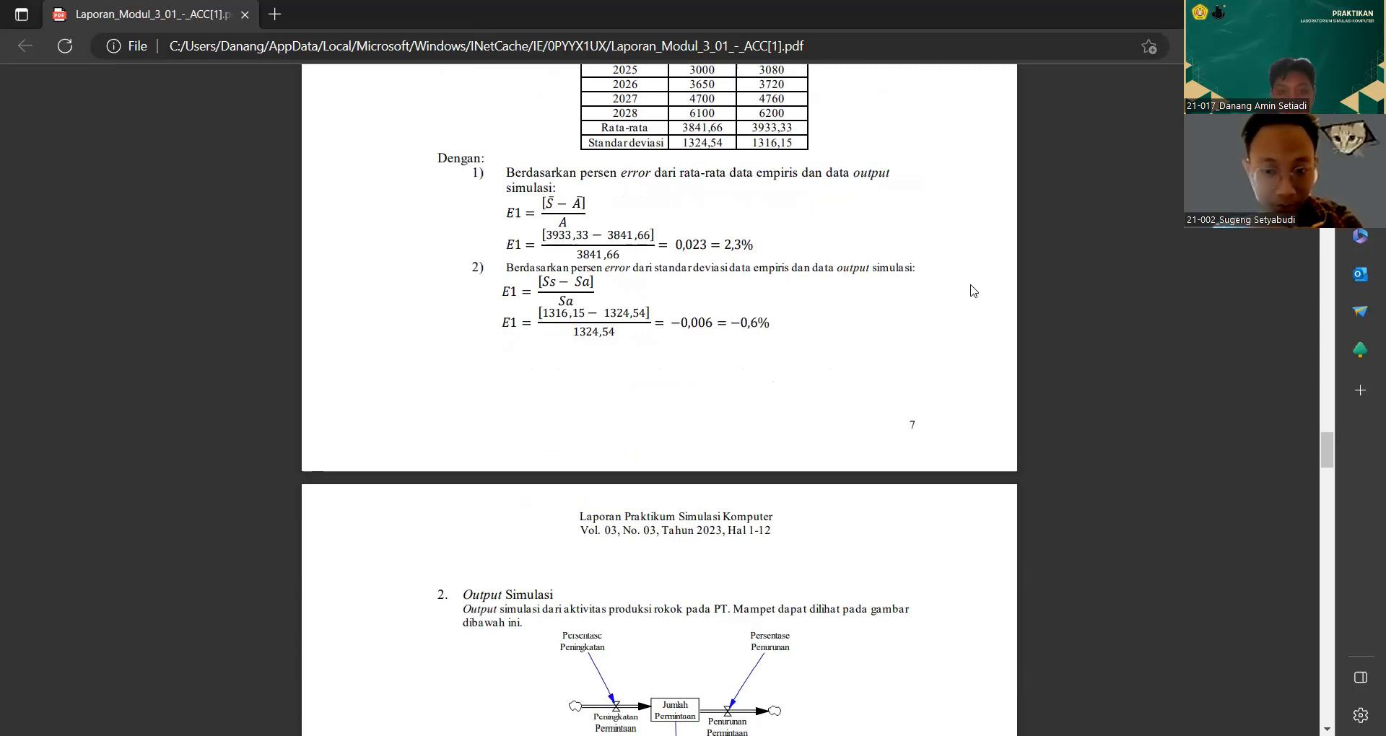
pyautogui.scroll(-3, 993, 522)
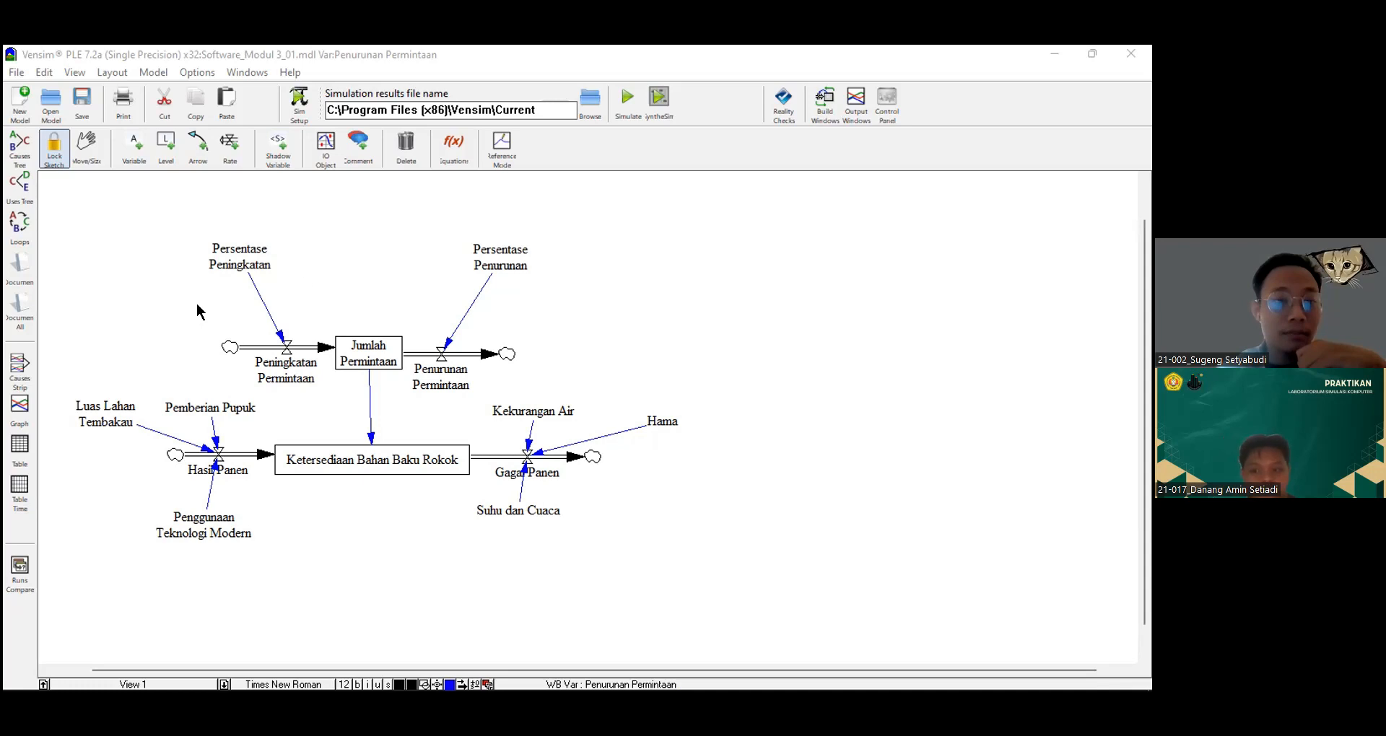
# - Switch to Vensim and examine the equations of Persentase Peningkatan and Persentase Penurunan
pyautogui.click(450, 151)
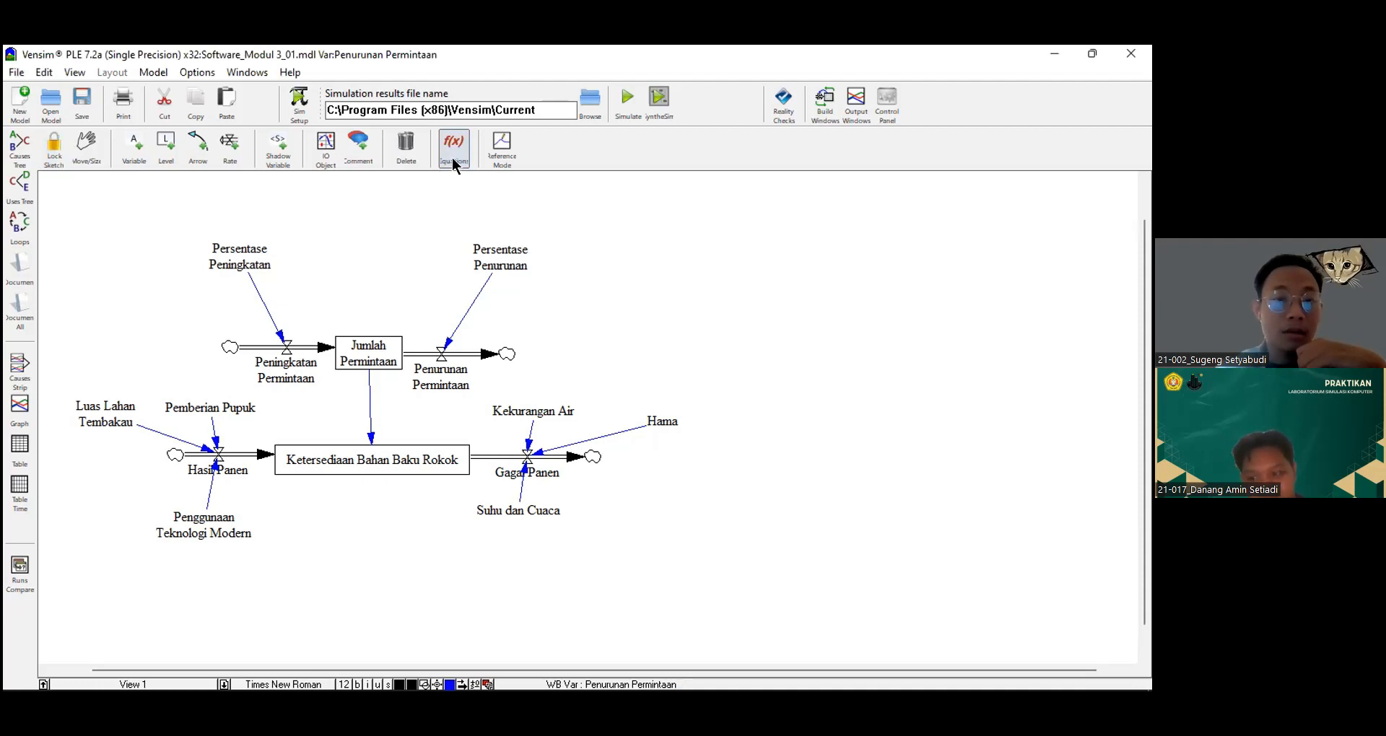
pyautogui.click(240, 252)
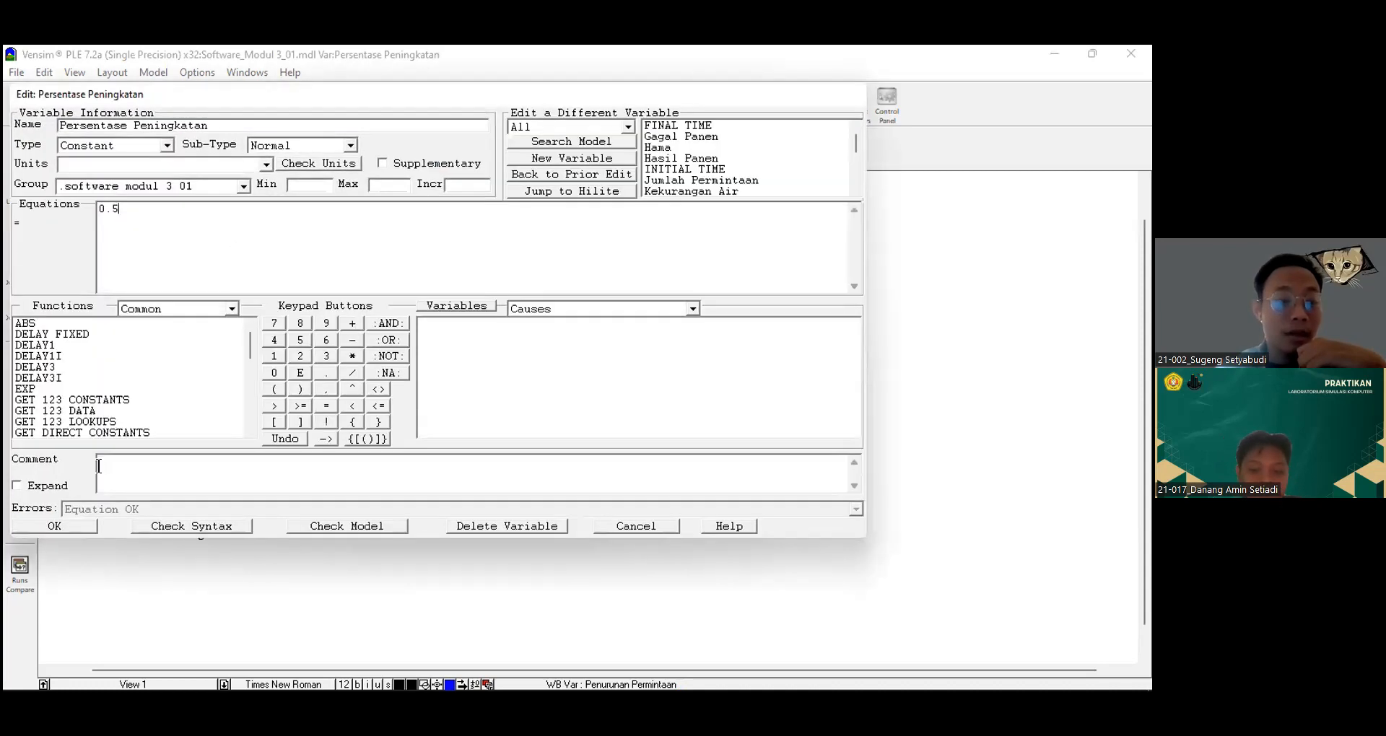
pyautogui.click(54, 526)
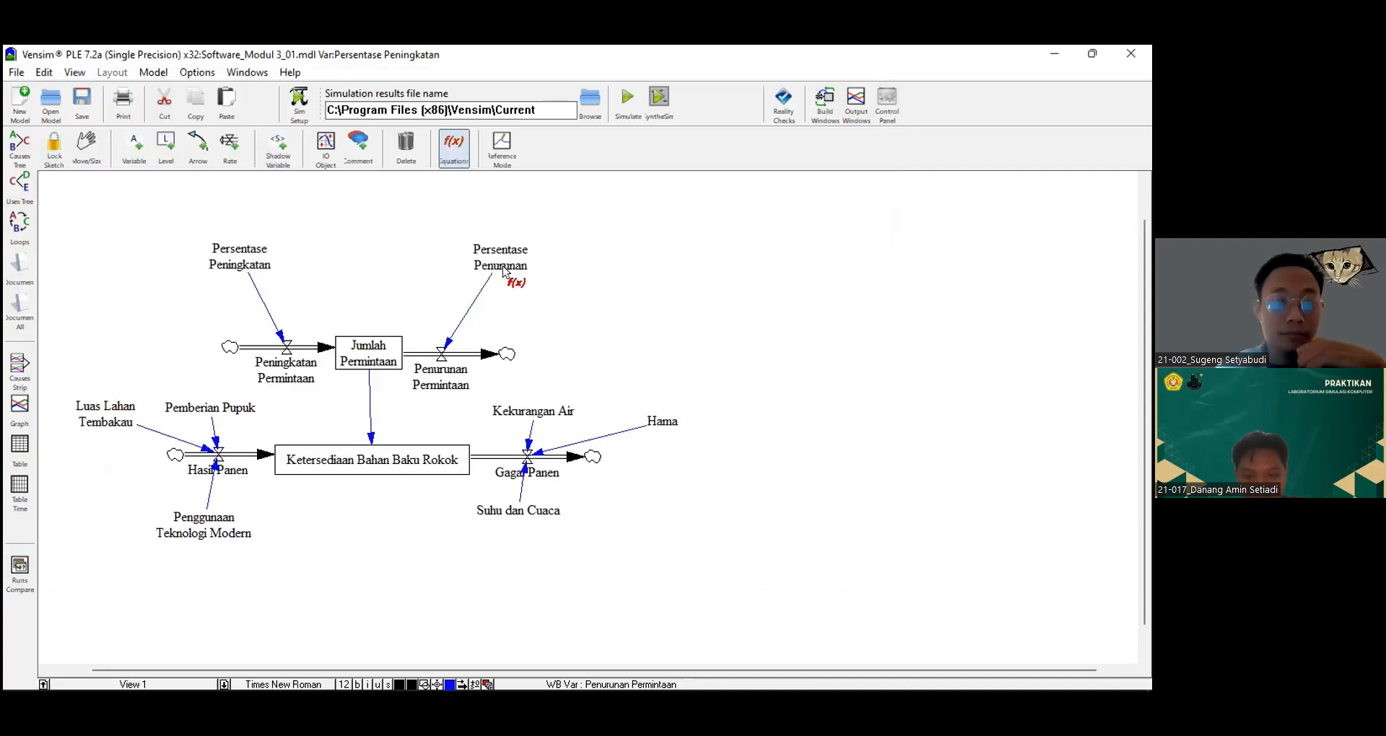
pyautogui.click(503, 267)
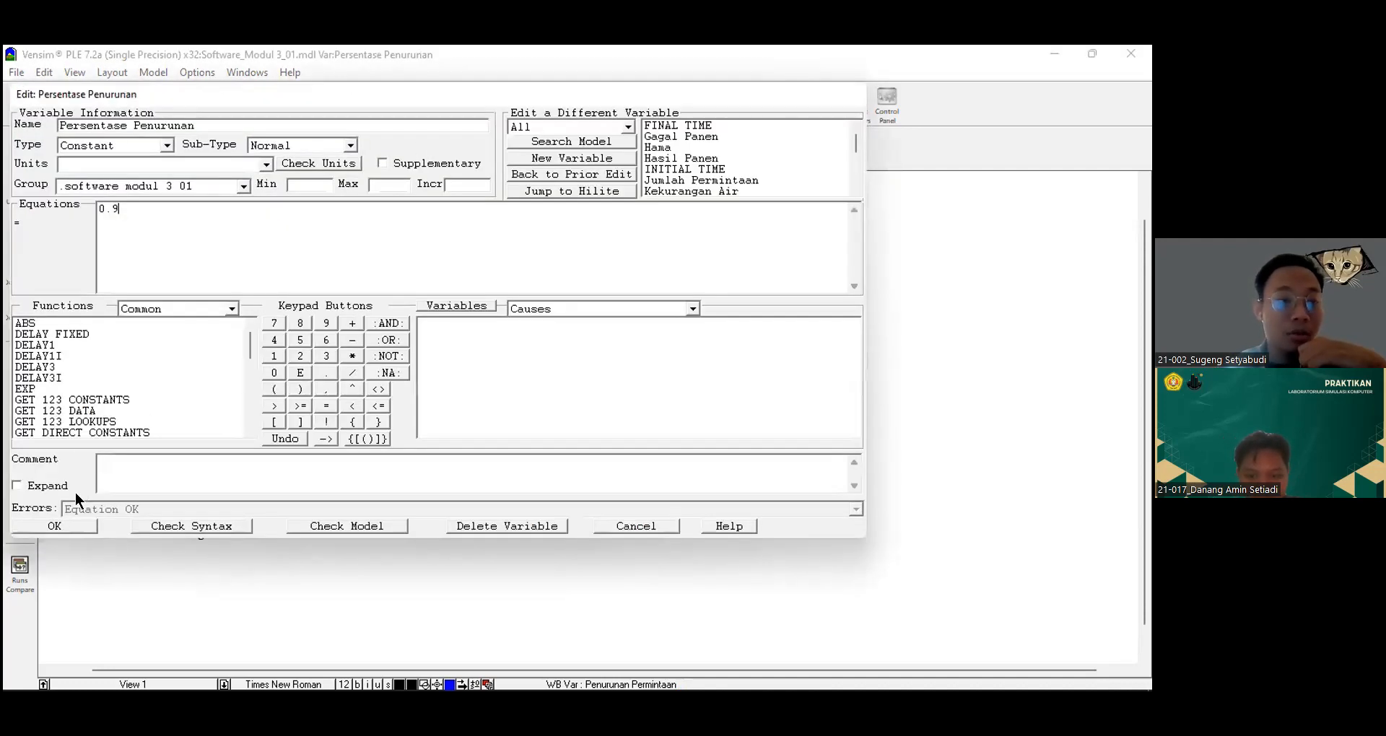
pyautogui.click(72, 528)
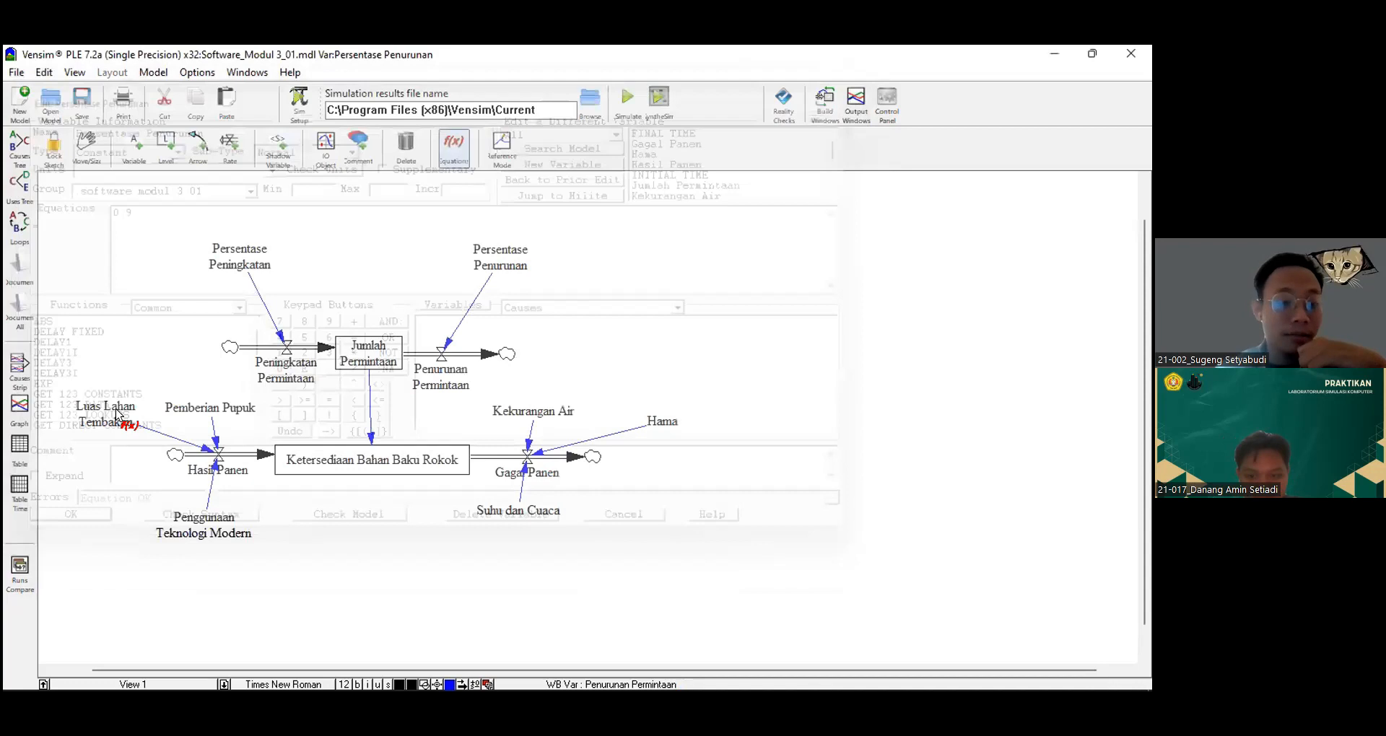
# - Examine the equations of the Luas Lahan Tembakau and Pemberian Pupuk variables
pyautogui.click(115, 413)
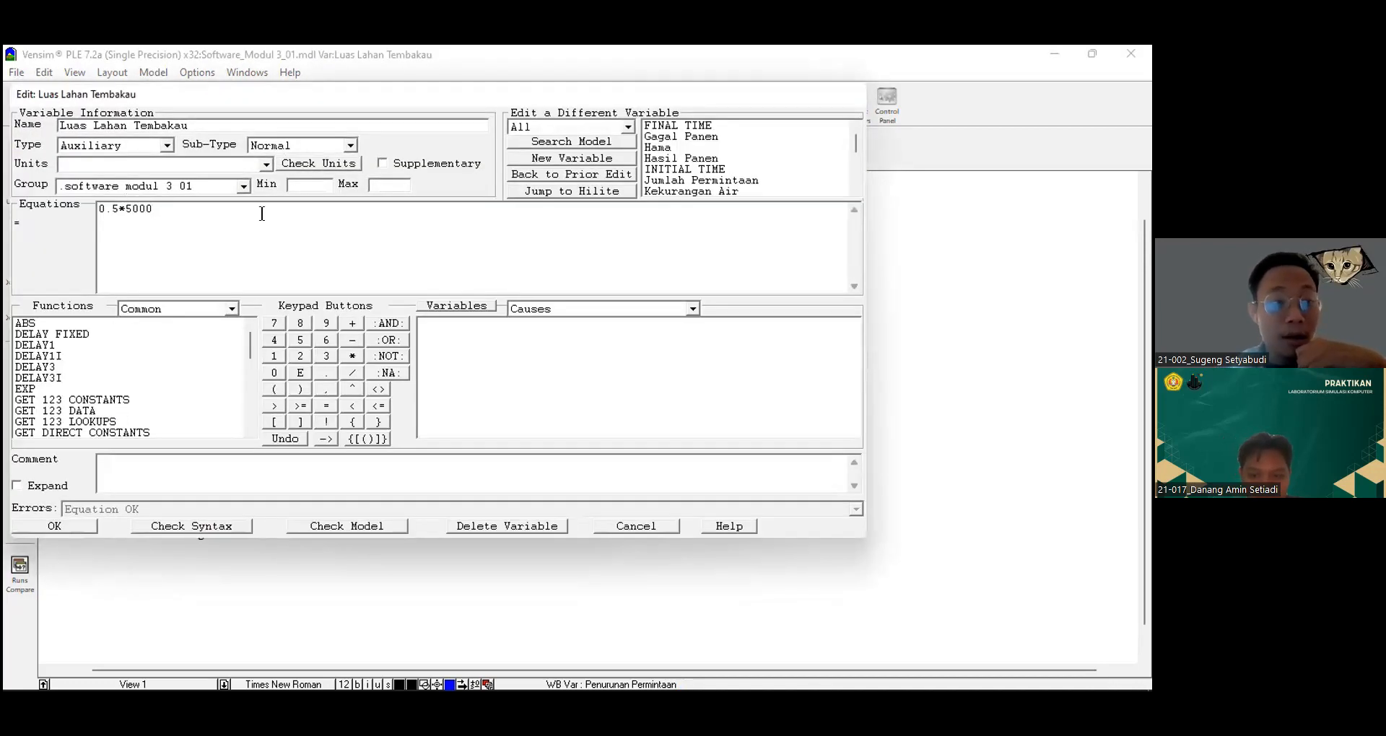
pyautogui.click(56, 529)
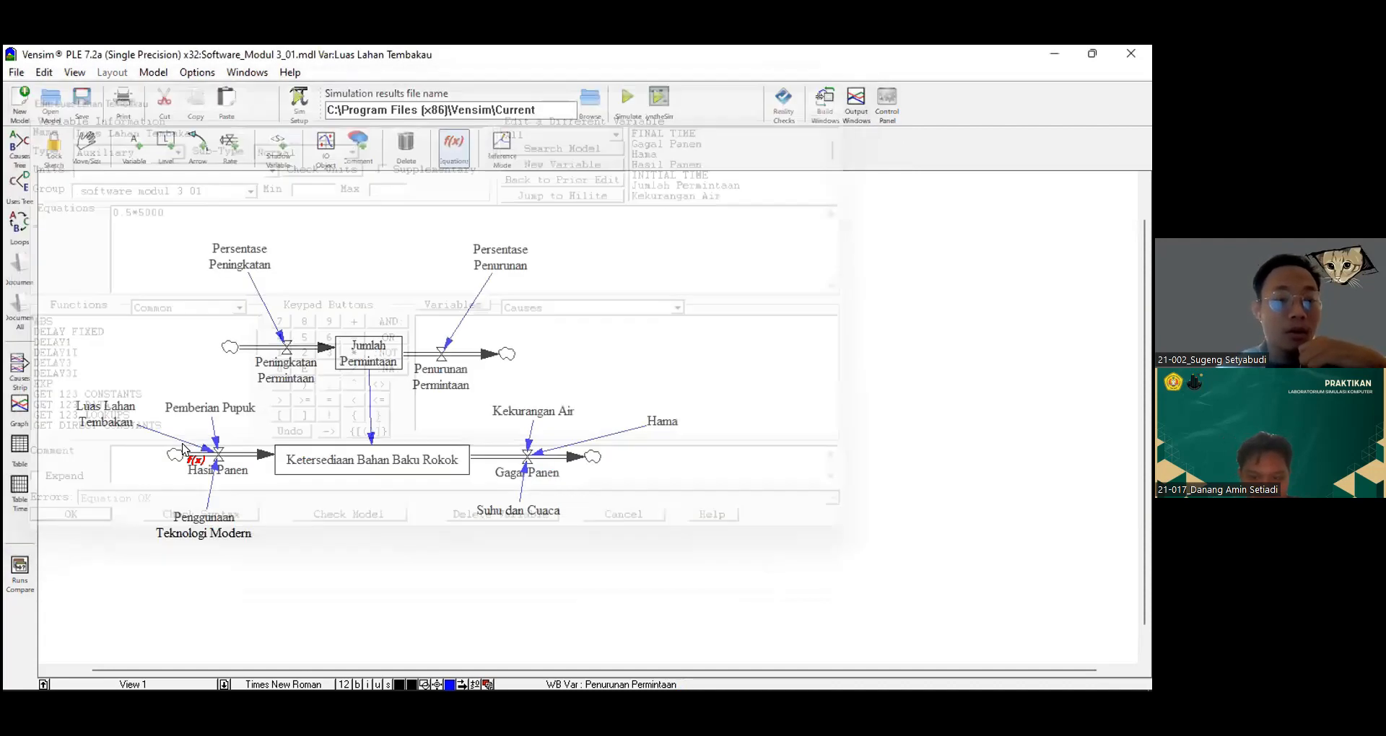
pyautogui.click(210, 407)
pyautogui.click(49, 529)
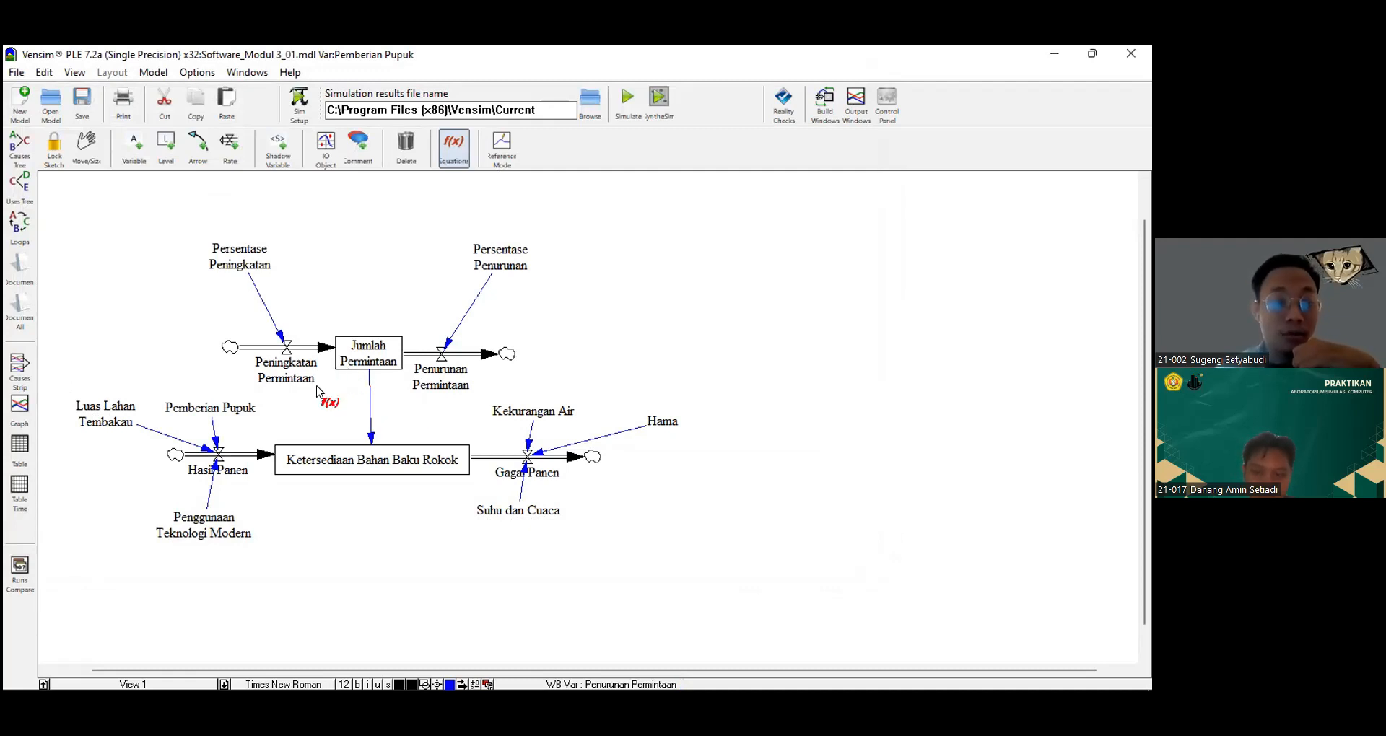
# - Examine the equations and initial values of the levels Jumlah Permintaan and Ketersediaan Bahan Baku Rokok
pyautogui.click(411, 381)
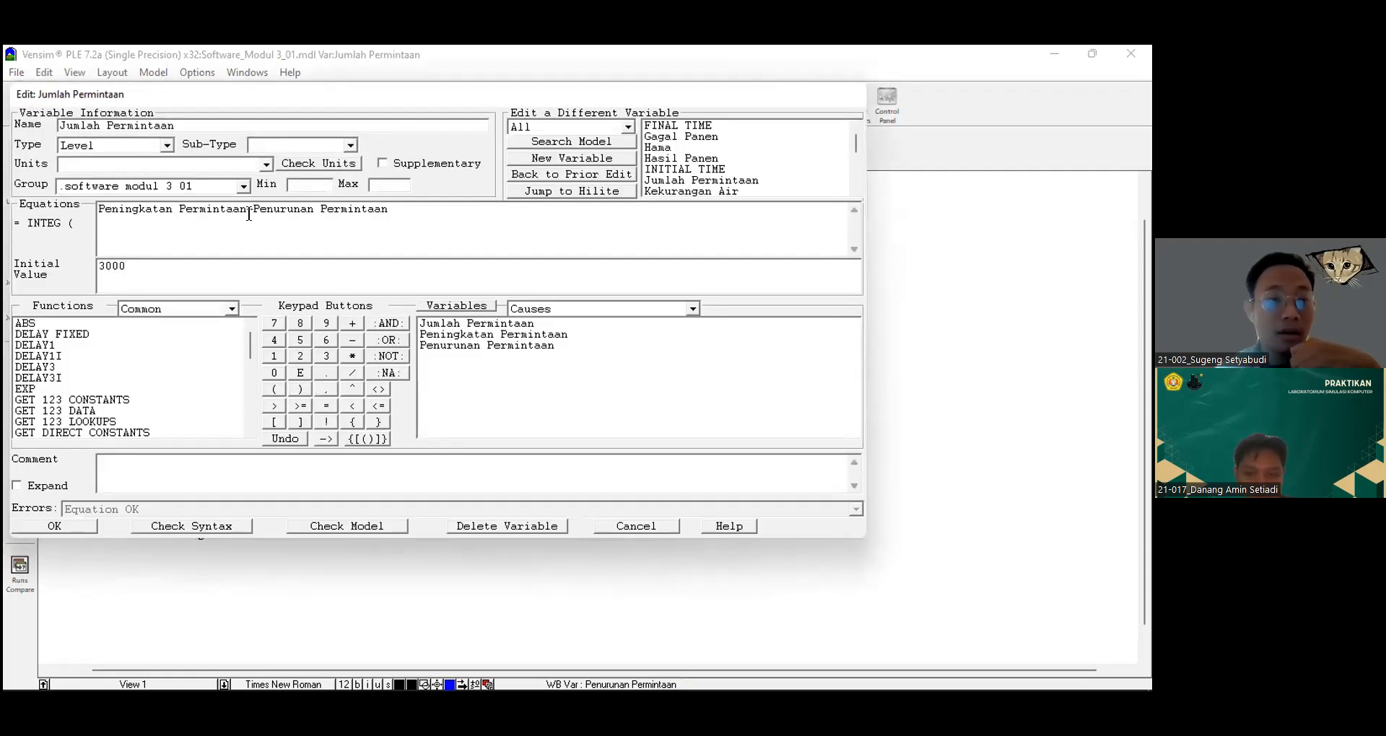
pyautogui.press('Return')
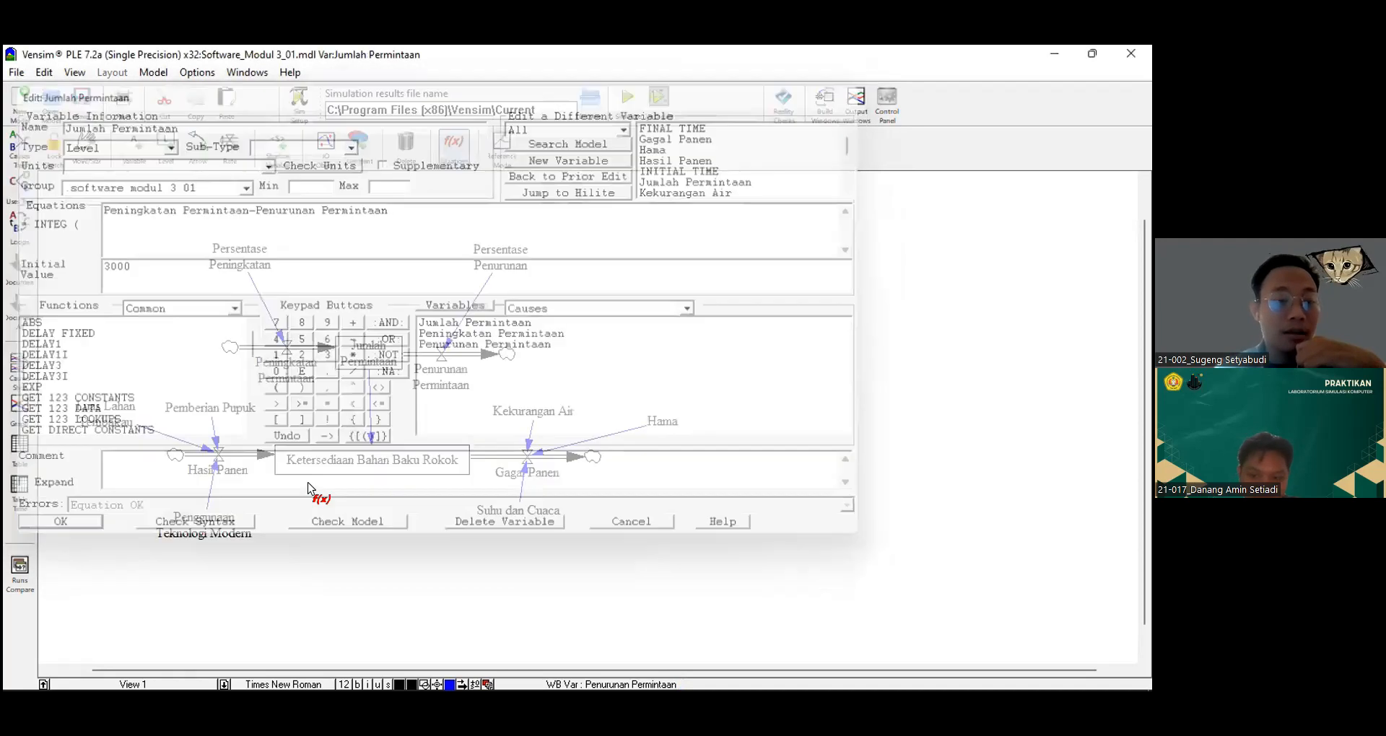
pyautogui.click(323, 454)
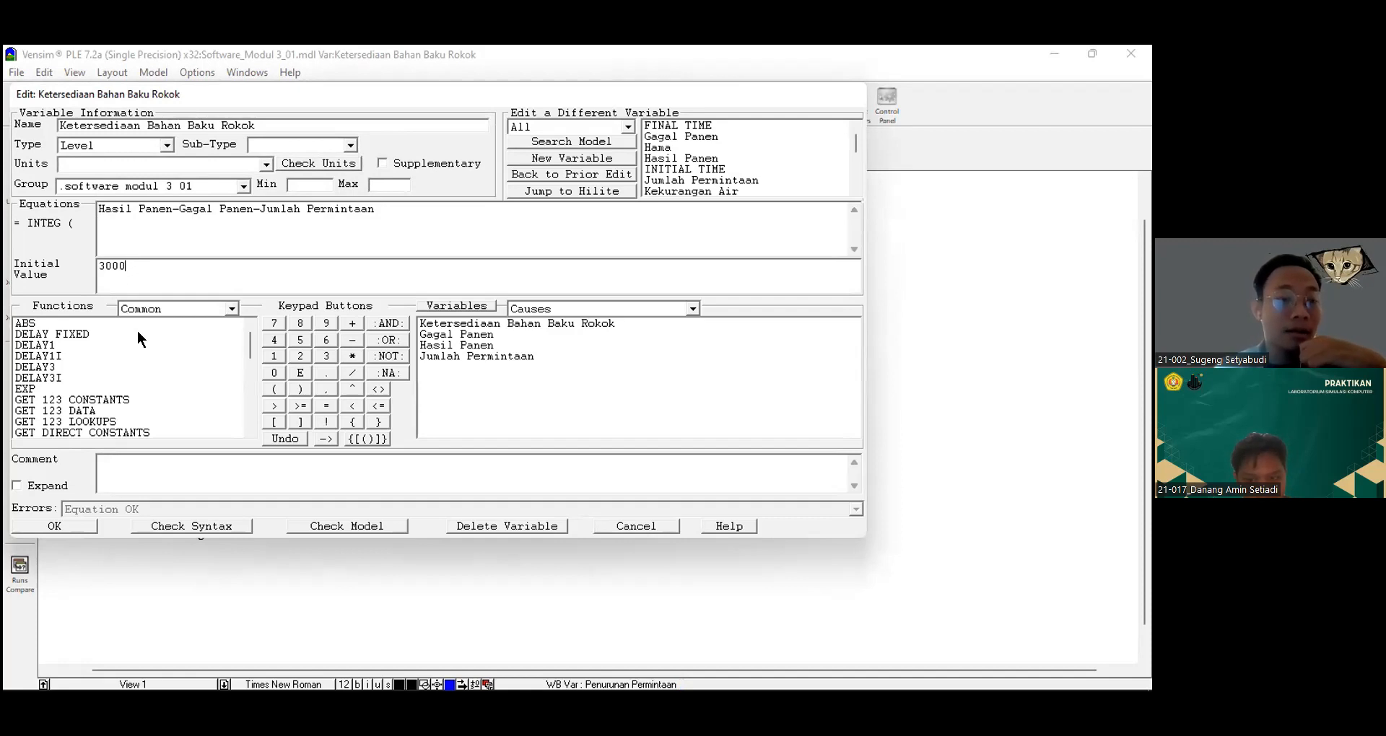
pyautogui.click(76, 524)
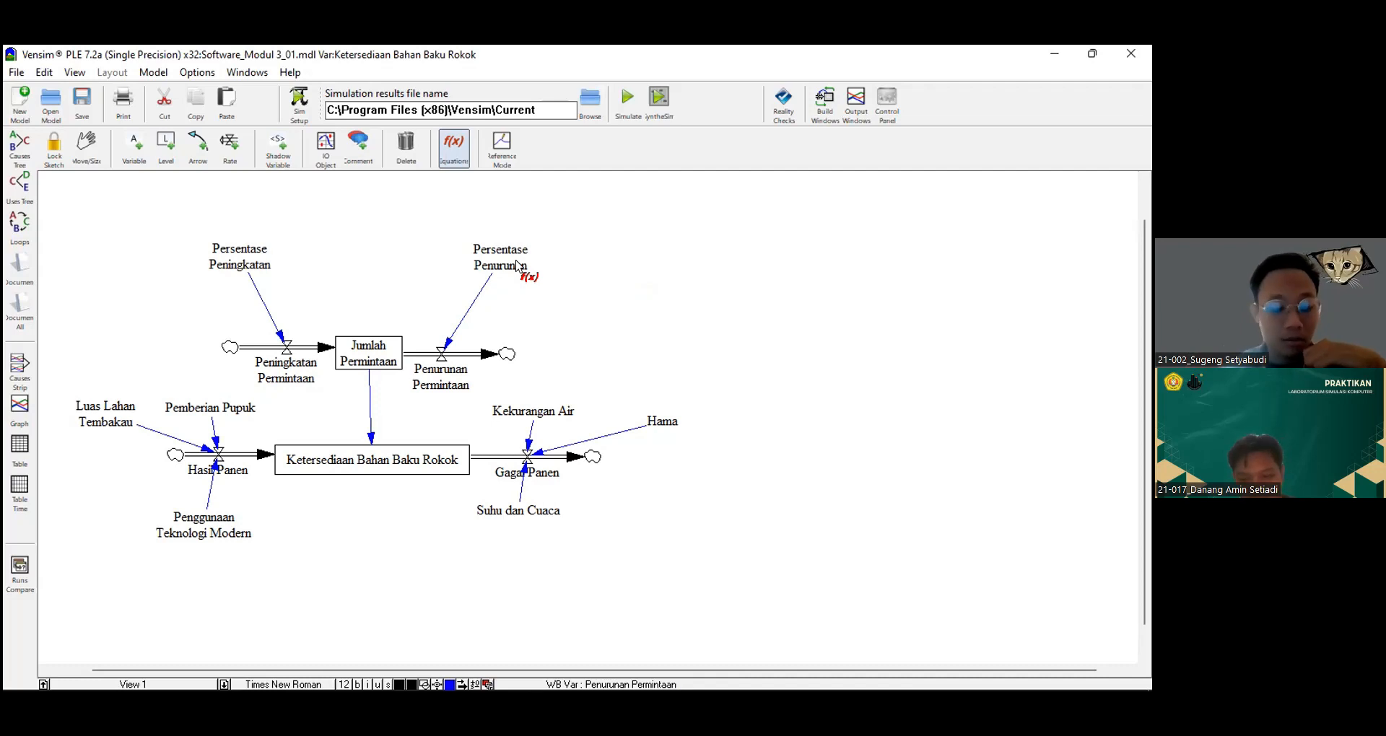
# - Select the whole model and run the simulation, overwriting the existing Current dataset
pyautogui.hotkey('ctrl', 'a')
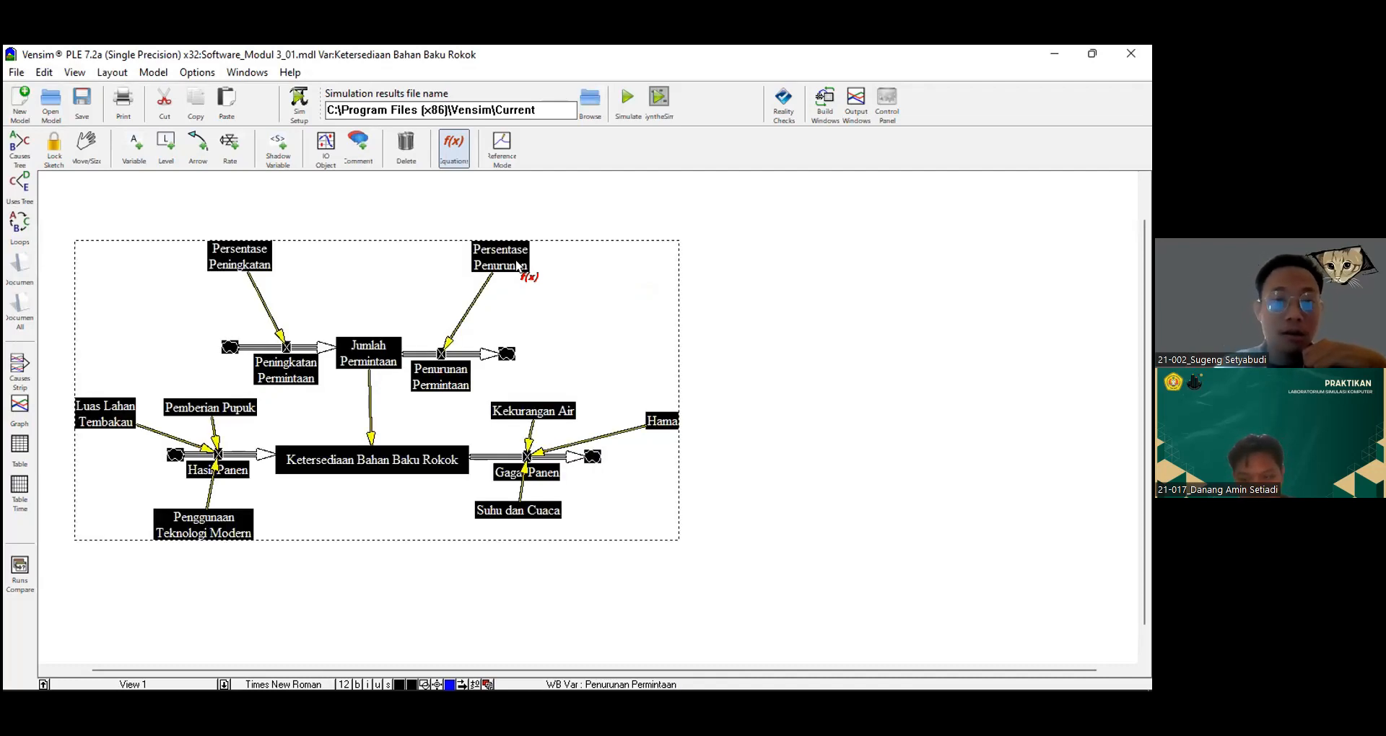
pyautogui.click(627, 98)
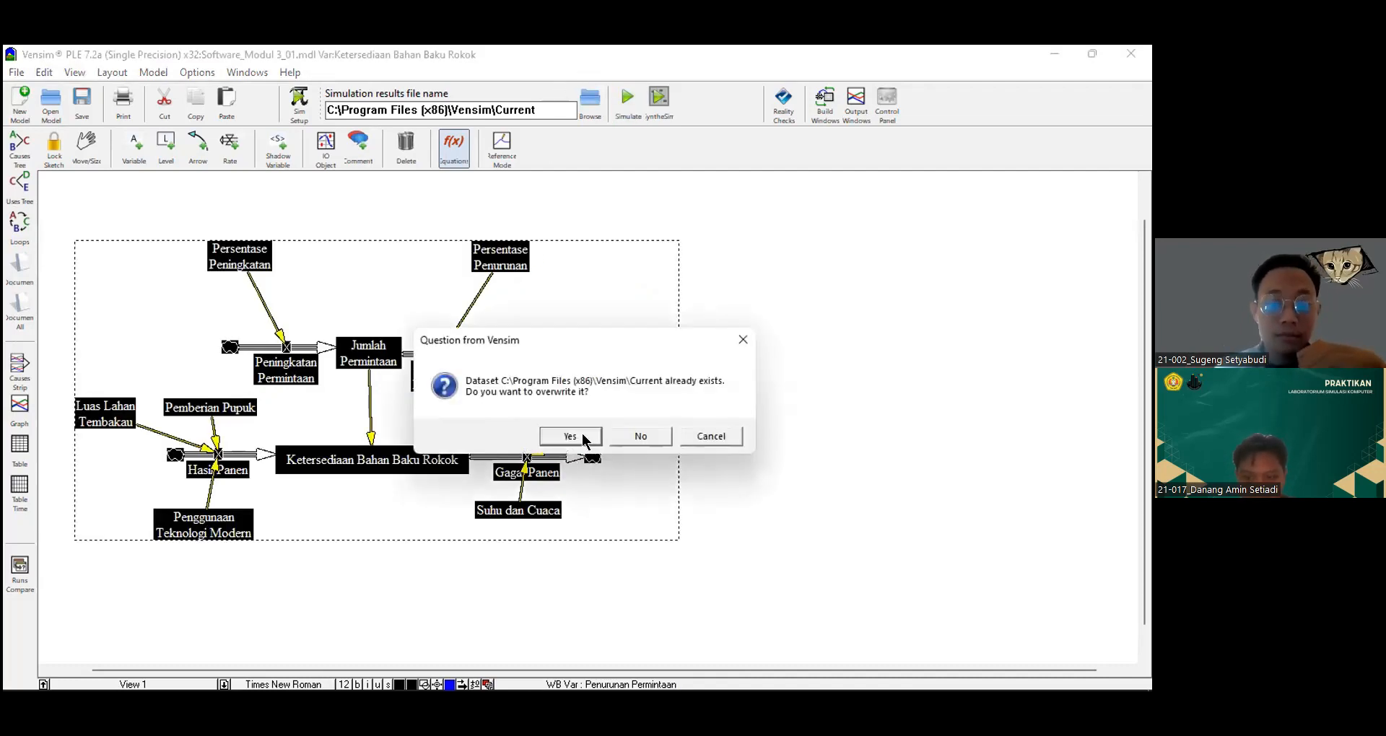
pyautogui.click(569, 436)
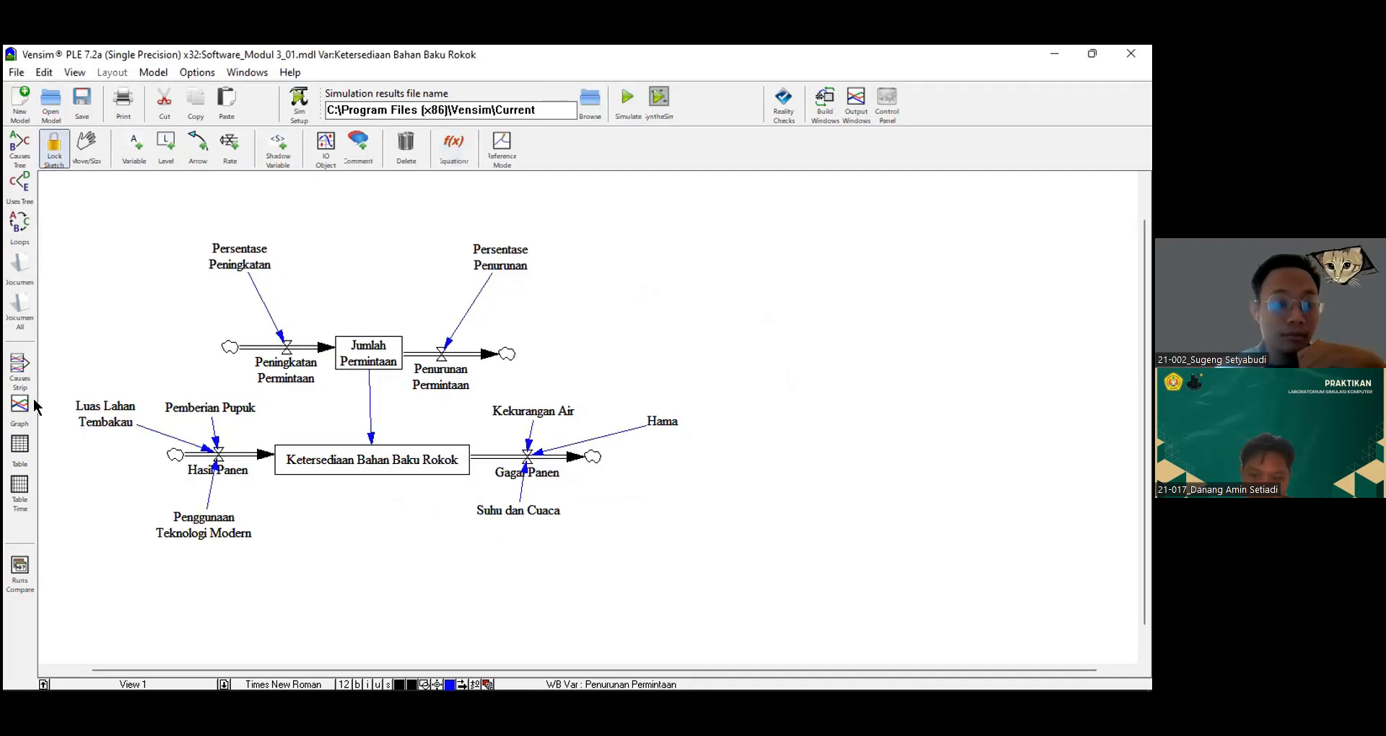
# - Graph all model variables together, examine their curves over the simulated years, and close the graph
pyautogui.hotkey('ctrl', 'a')
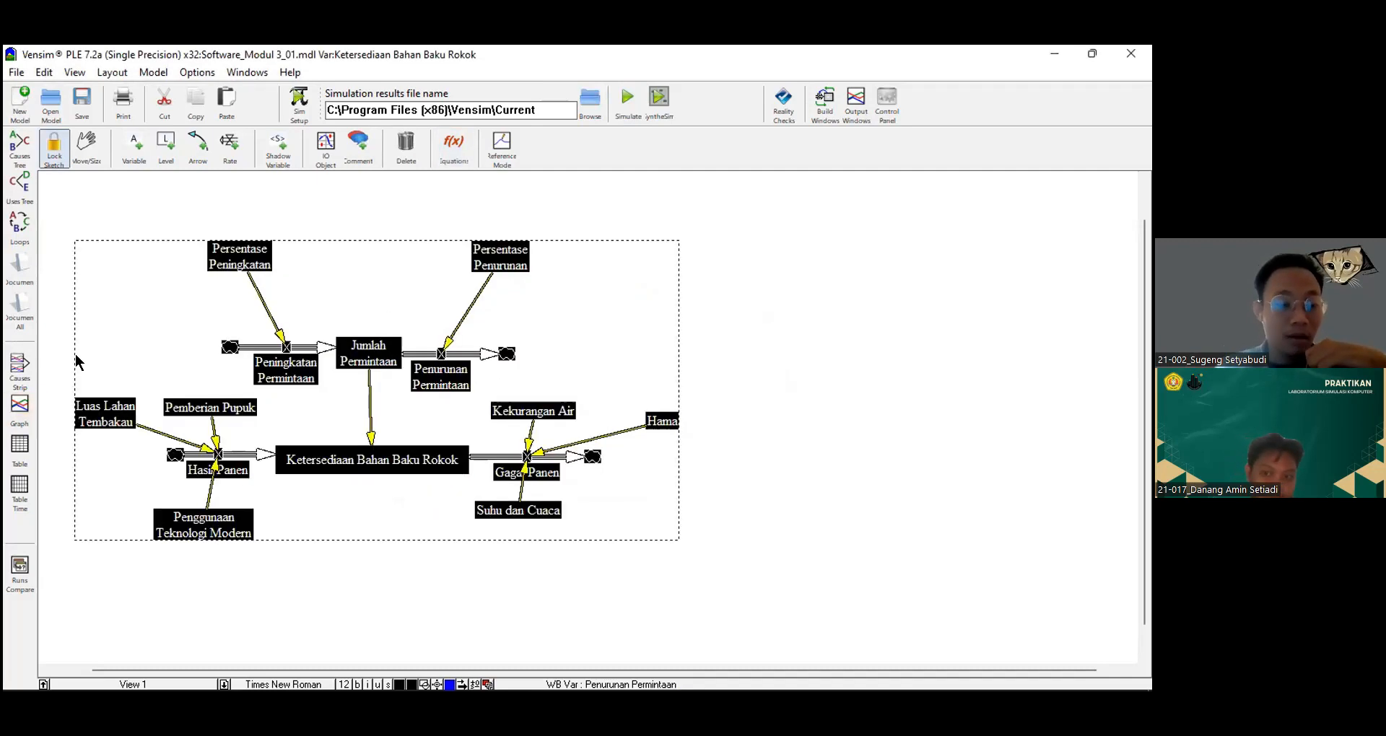
pyautogui.click(20, 407)
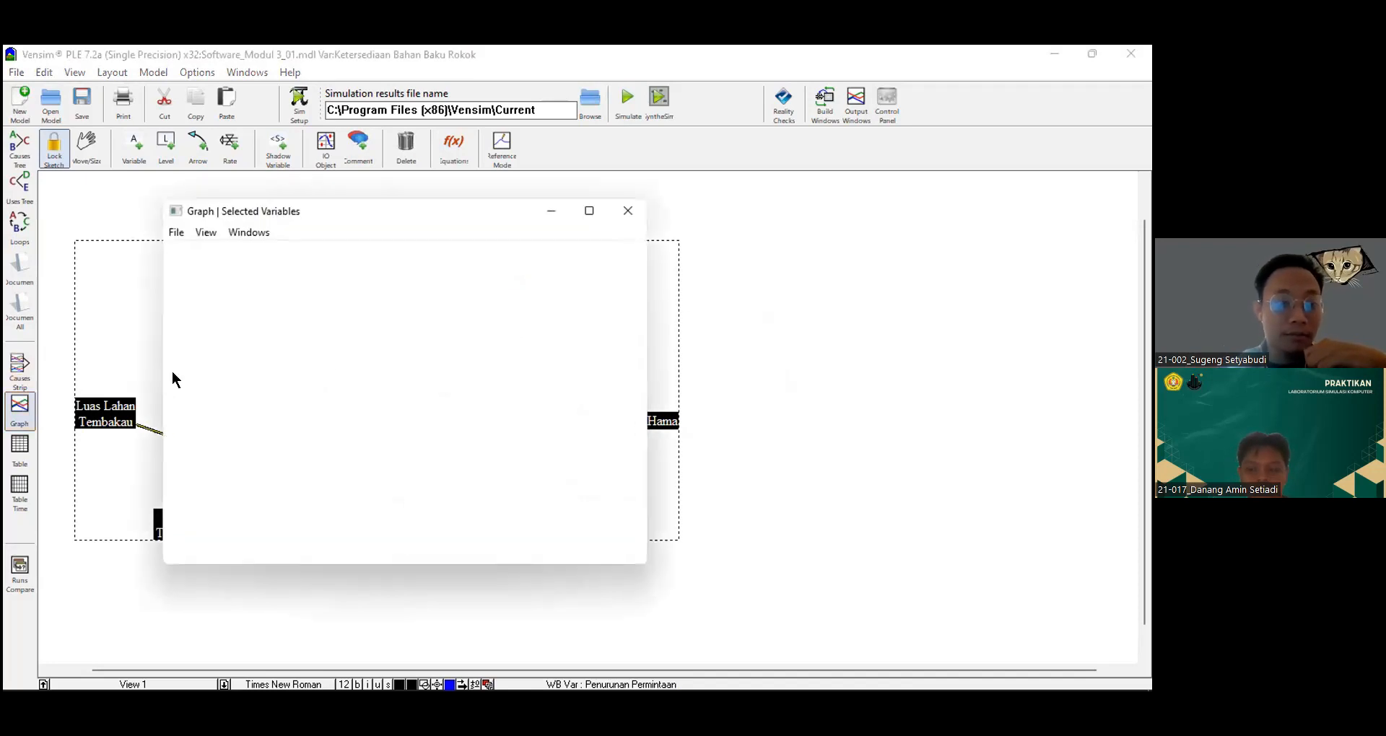
pyautogui.moveTo(420, 216); pyautogui.dragTo(629, 172)
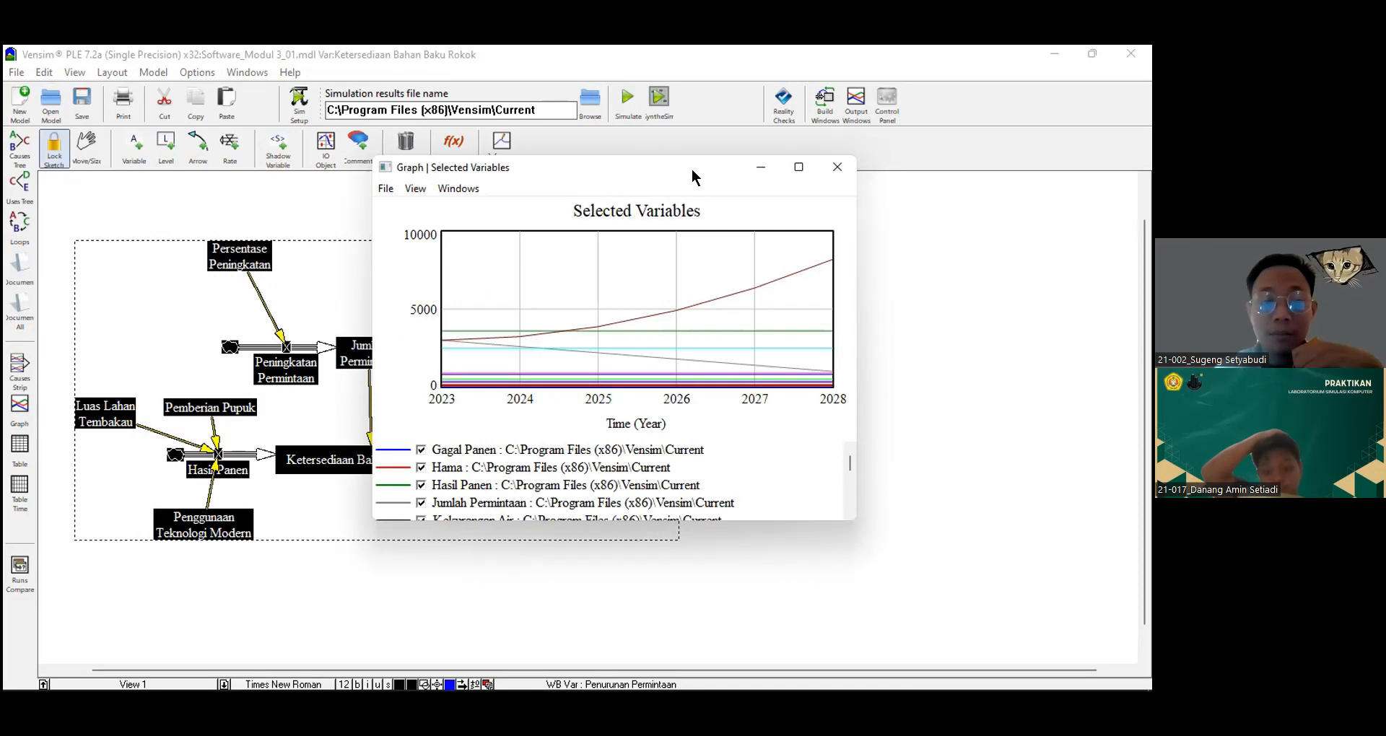
pyautogui.moveTo(635, 174); pyautogui.dragTo(692, 170)
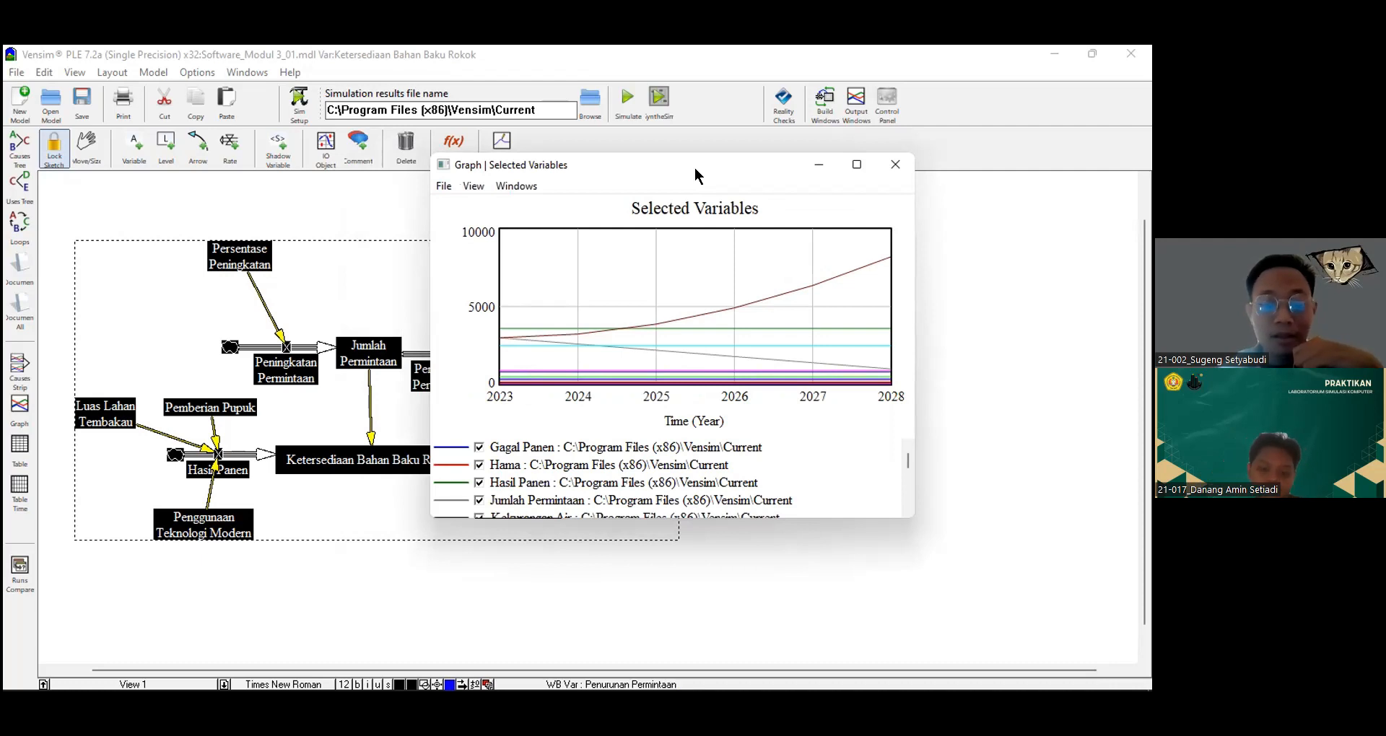
pyautogui.moveTo(695, 169); pyautogui.dragTo(691, 157)
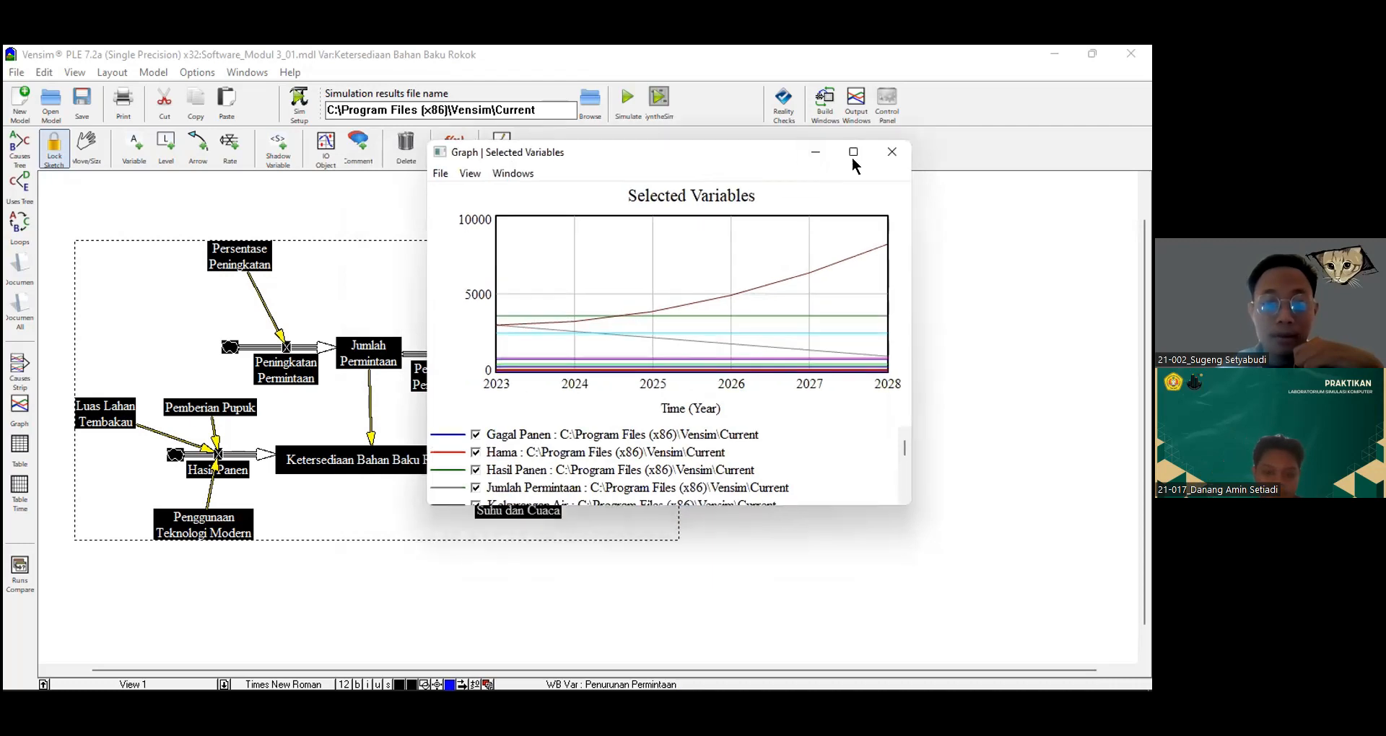
pyautogui.click(892, 151)
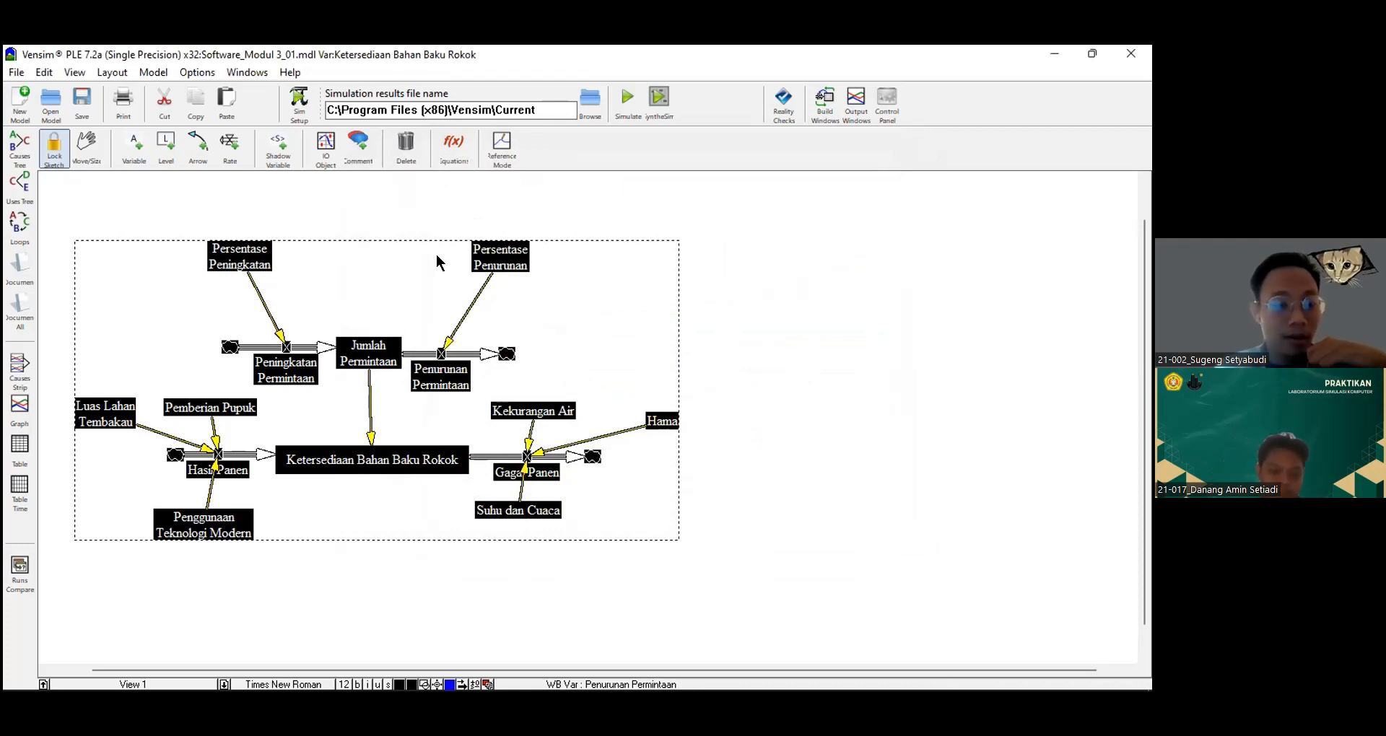
# - Display the results of all selected variables as a table, examine the yearly values, and close it
pyautogui.click(30, 436)
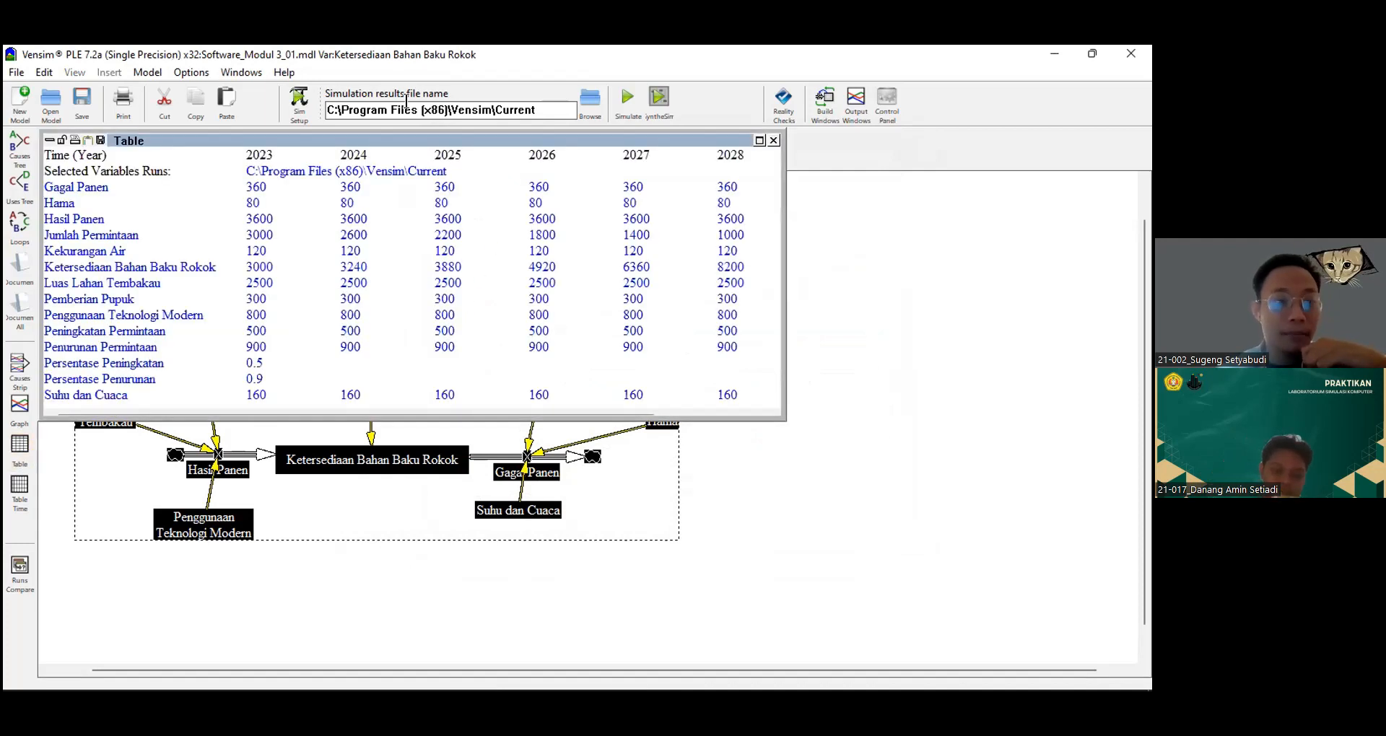
pyautogui.moveTo(380, 138); pyautogui.dragTo(410, 136)
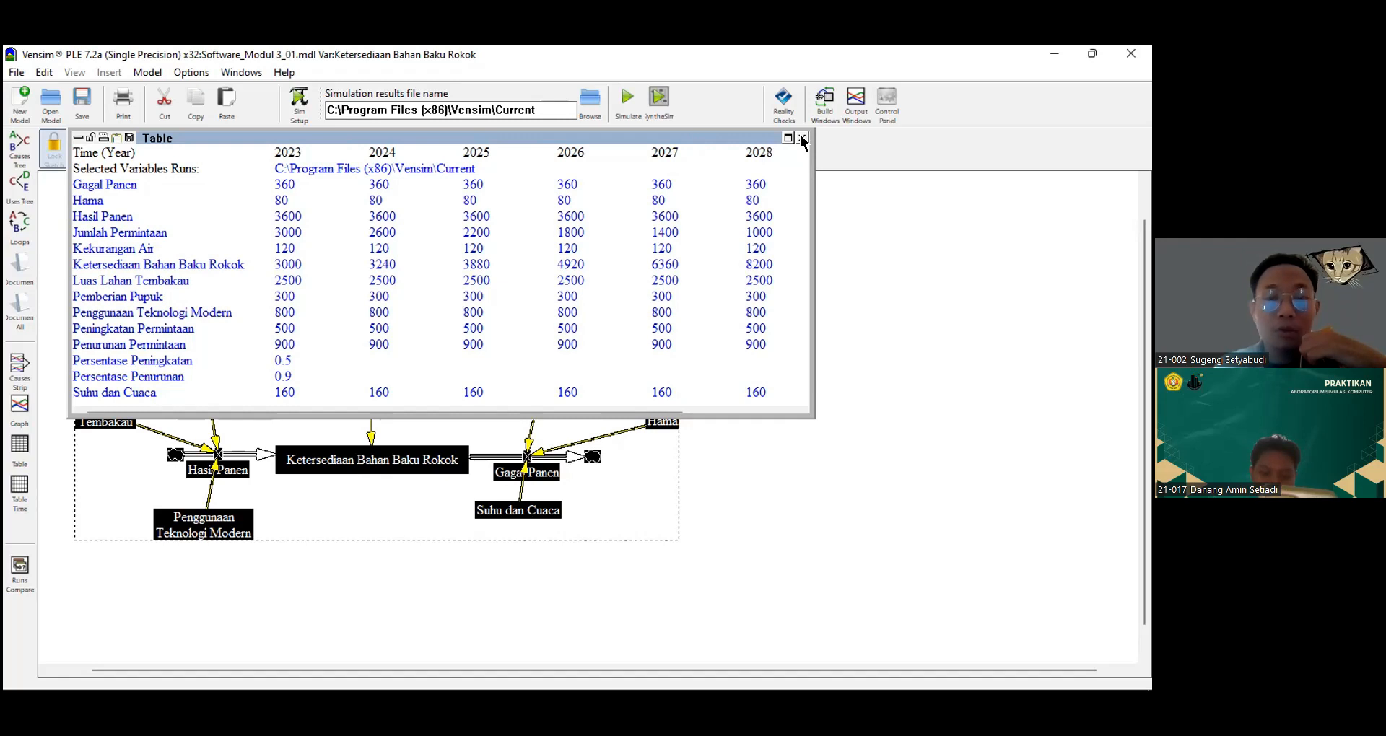
pyautogui.moveTo(657, 137); pyautogui.dragTo(678, 143)
pyautogui.moveTo(806, 266); pyautogui.dragTo(640, 191)
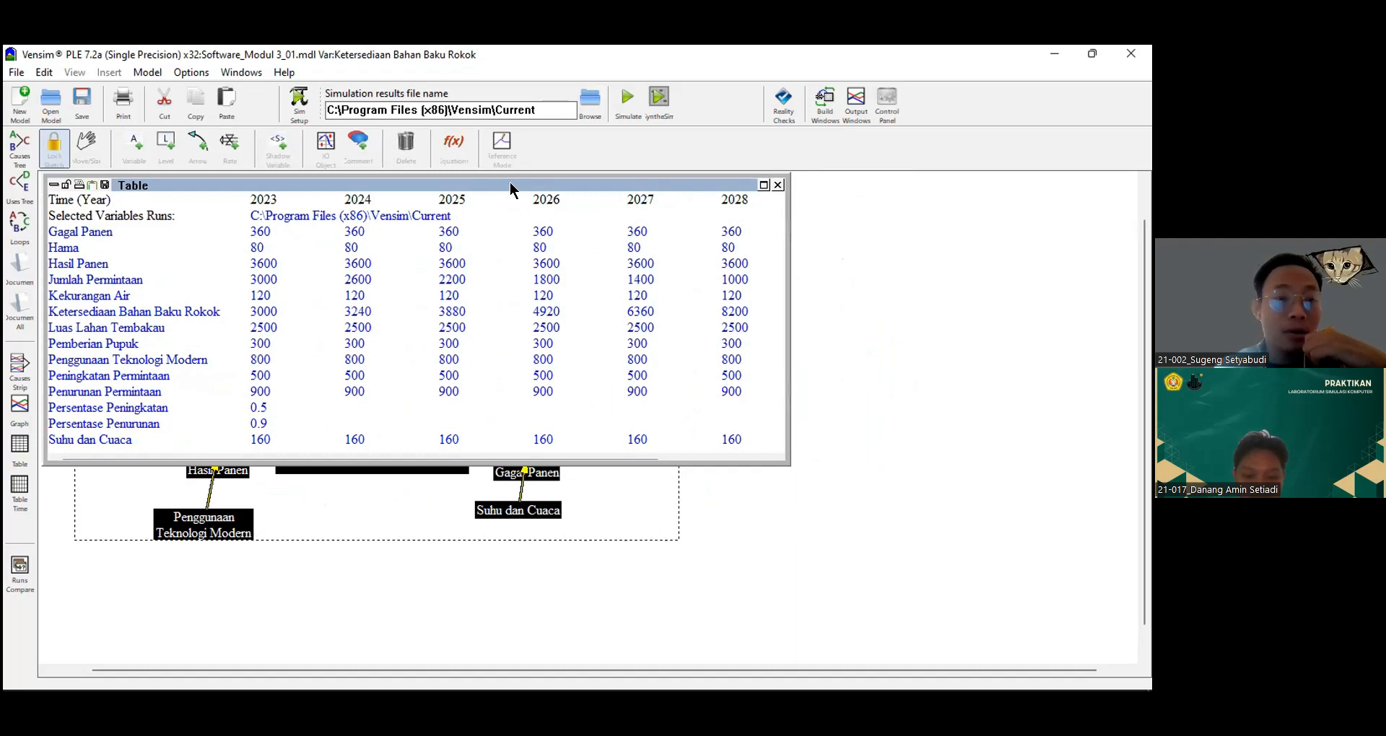
pyautogui.moveTo(510, 184); pyautogui.dragTo(556, 166)
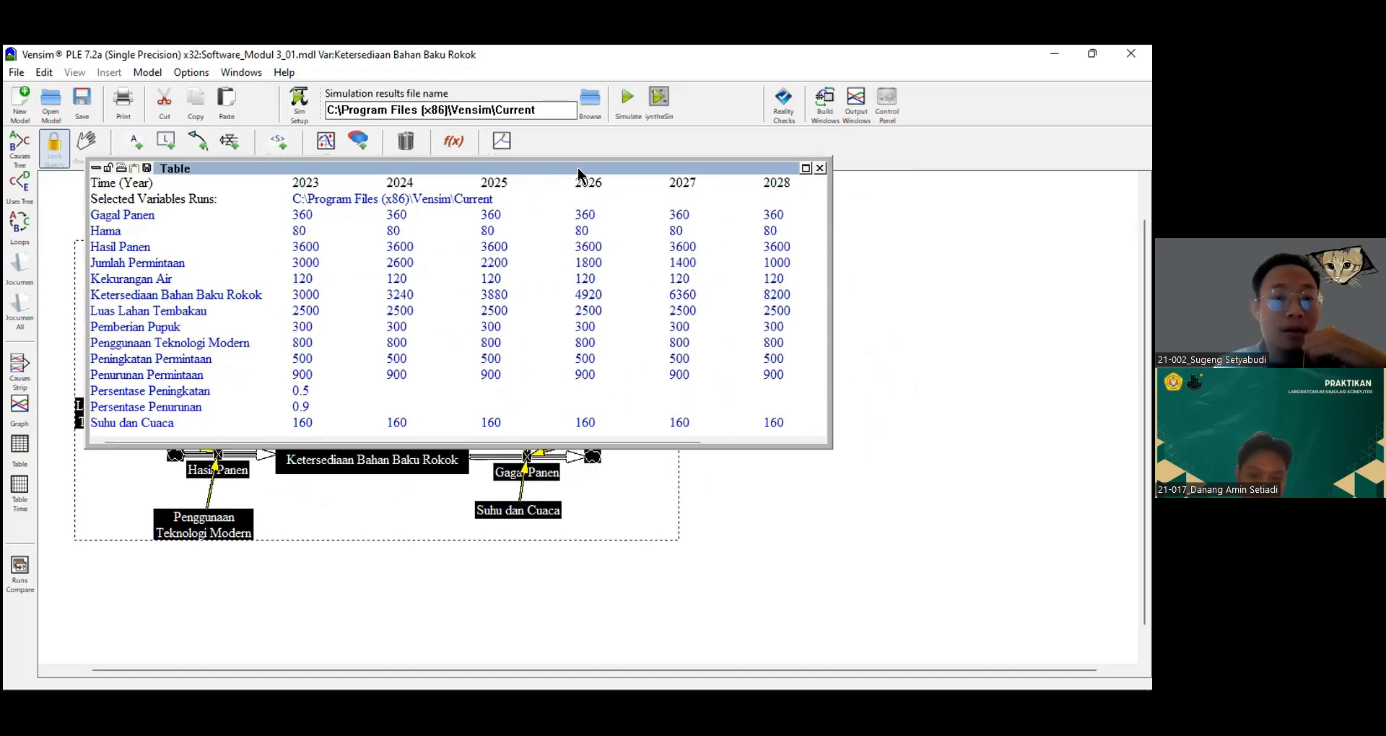
pyautogui.click(820, 169)
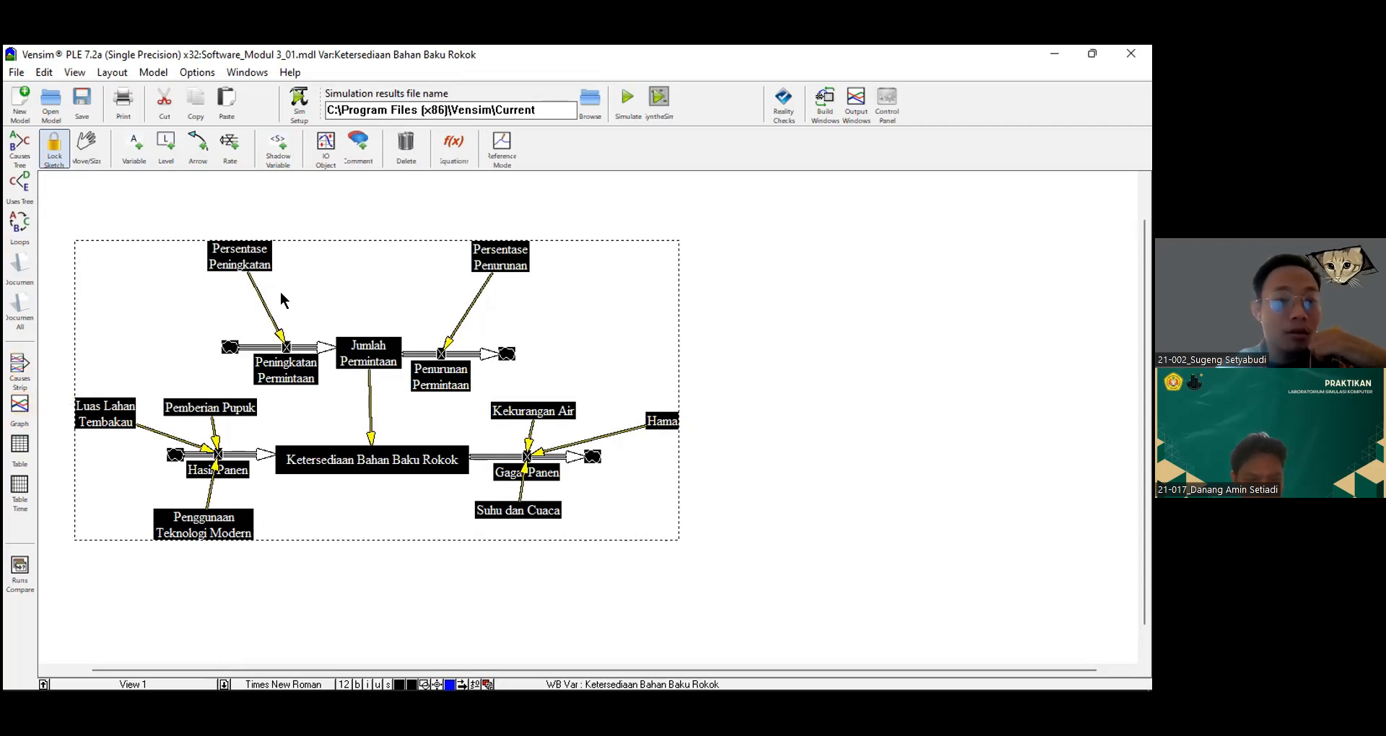
# - Check the equation of the variable Persentase Peningkatan and keep it as it is
pyautogui.click(454, 151)
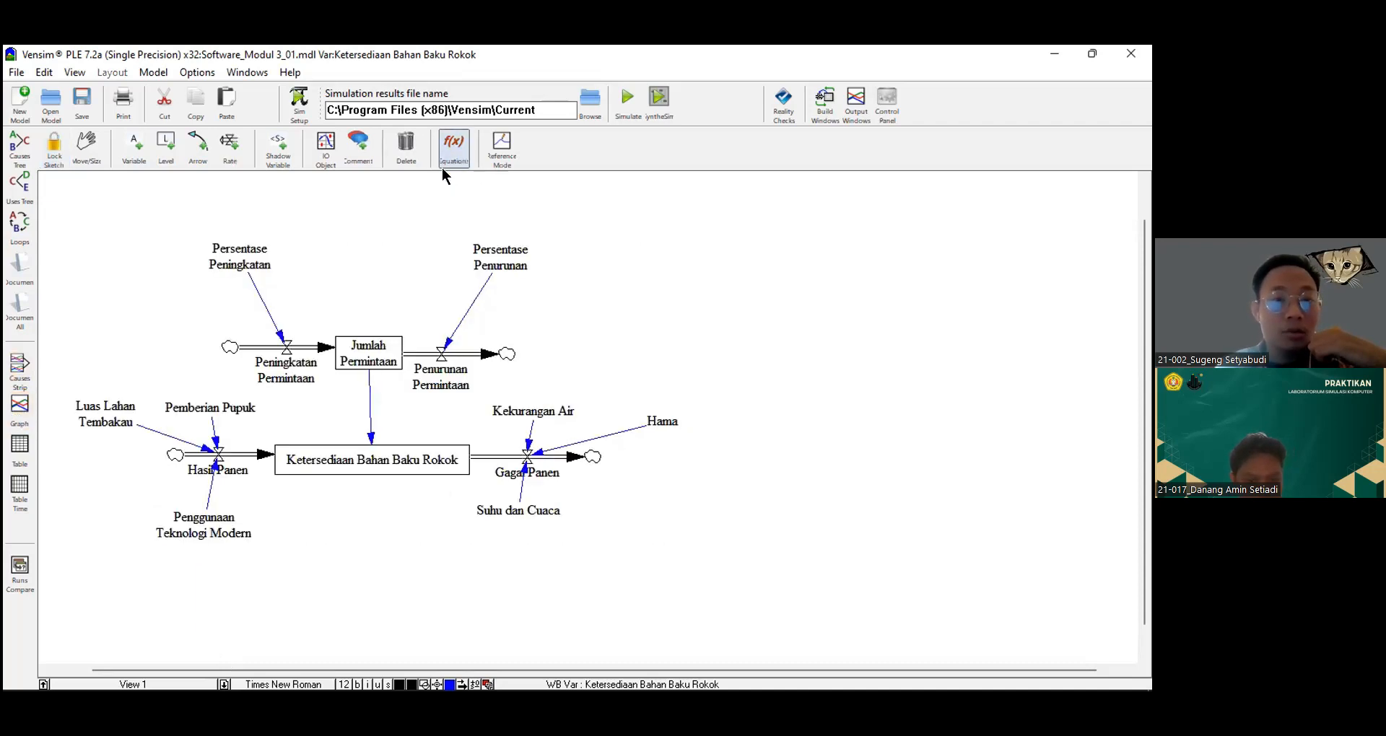
pyautogui.click(242, 257)
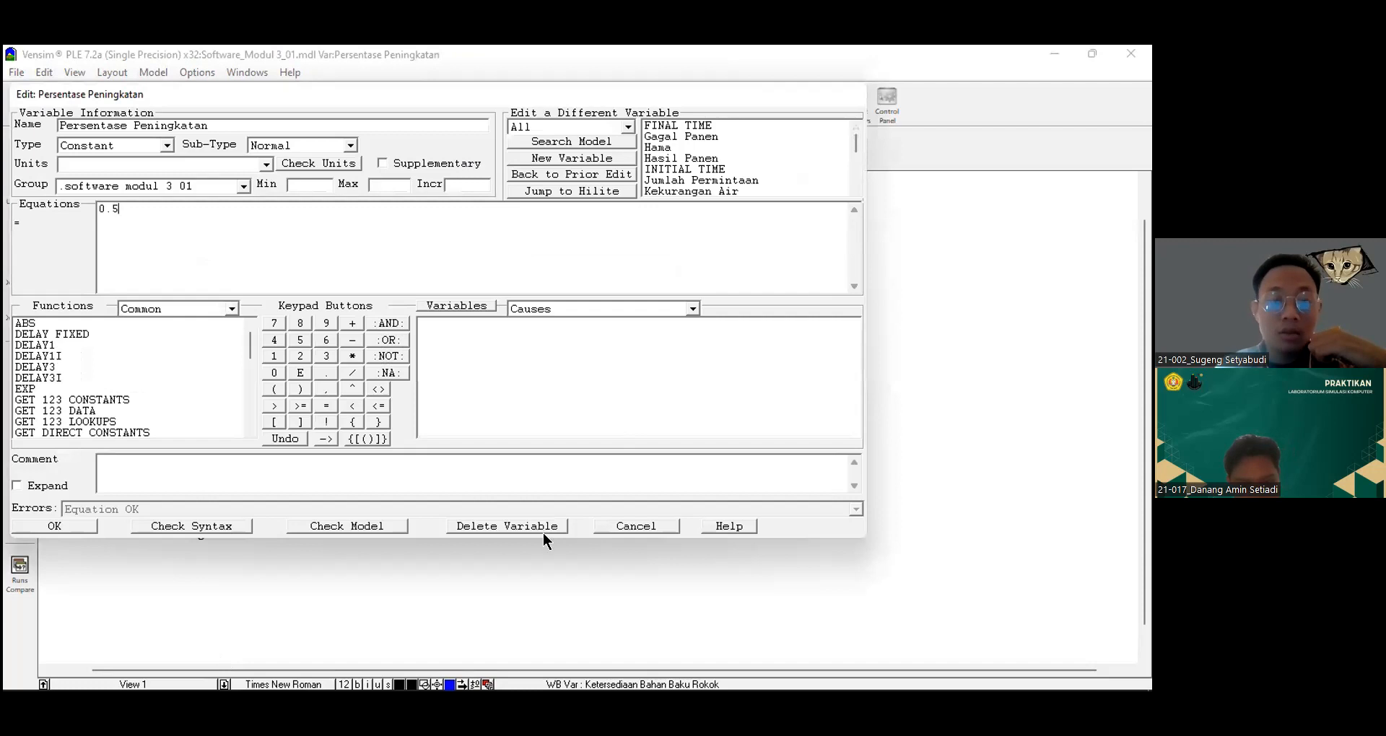
pyautogui.click(94, 533)
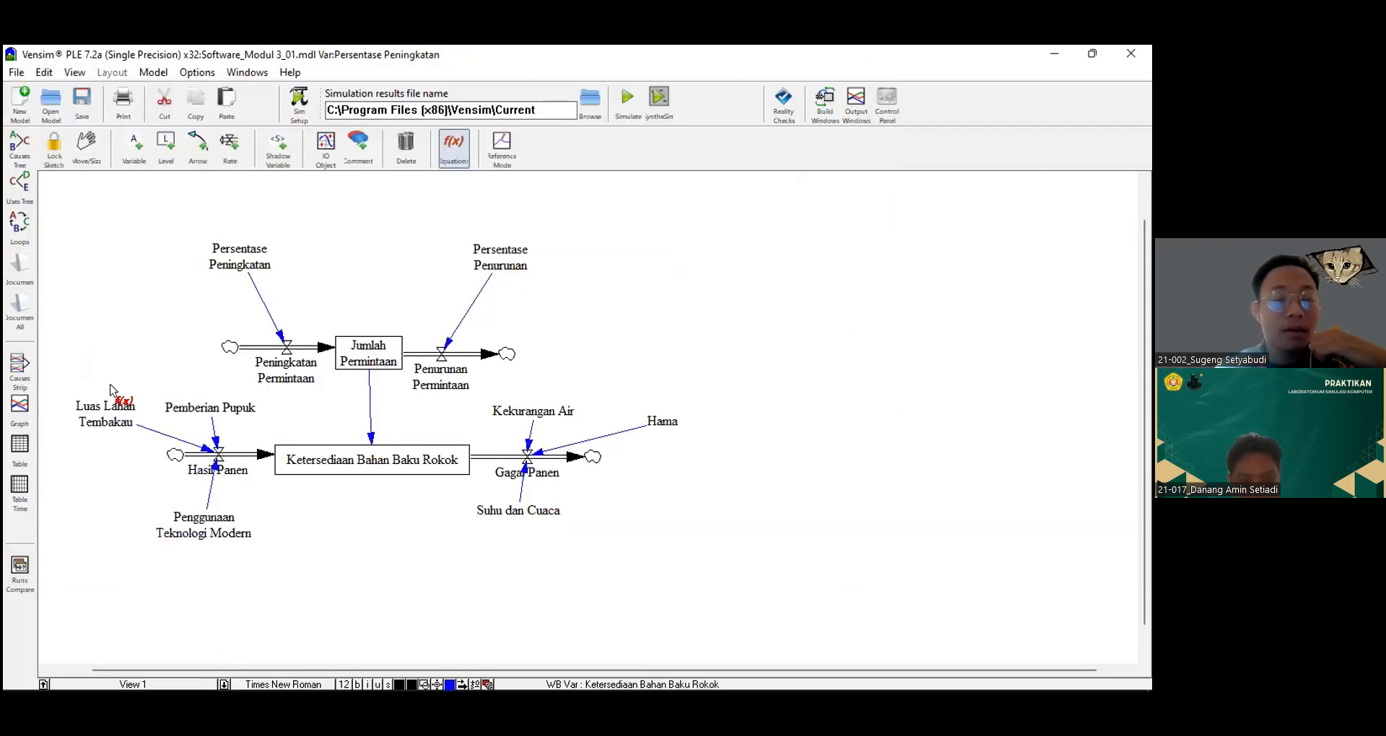
# - Remove the percentage multiplier from the Luas Lahan Tembakau equation so that it is the constant 5000
pyautogui.click(109, 410)
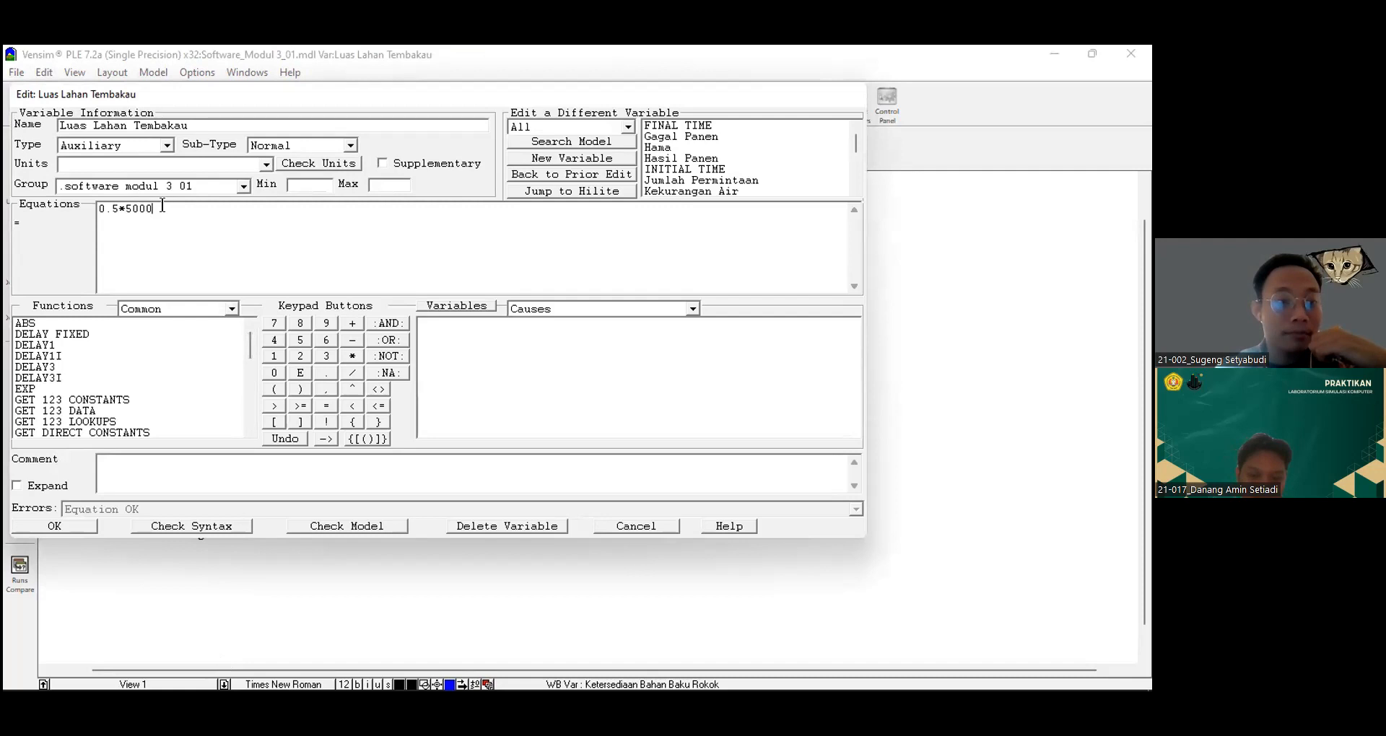
pyautogui.press('BackSpace')
pyautogui.press('BackSpace')
pyautogui.press('BackSpace')
pyautogui.press('BackSpace')
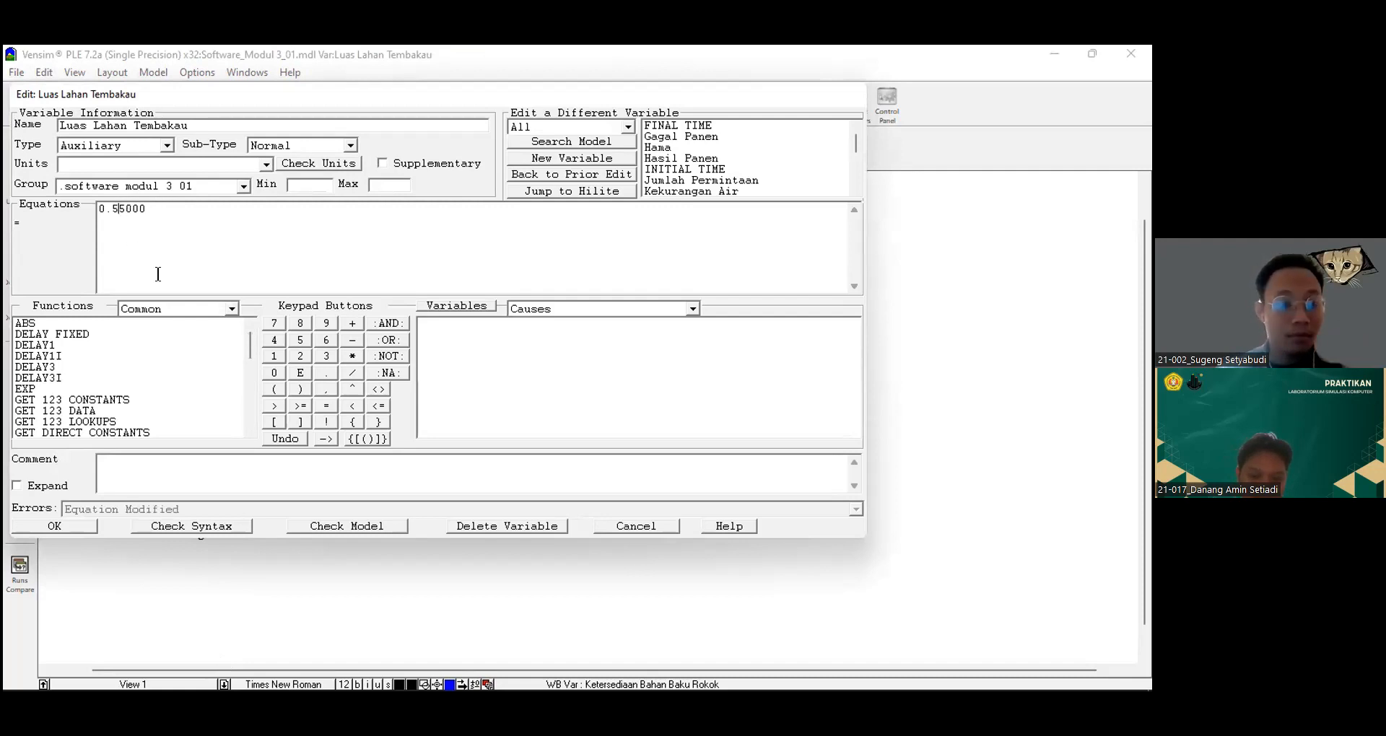
pyautogui.click(61, 529)
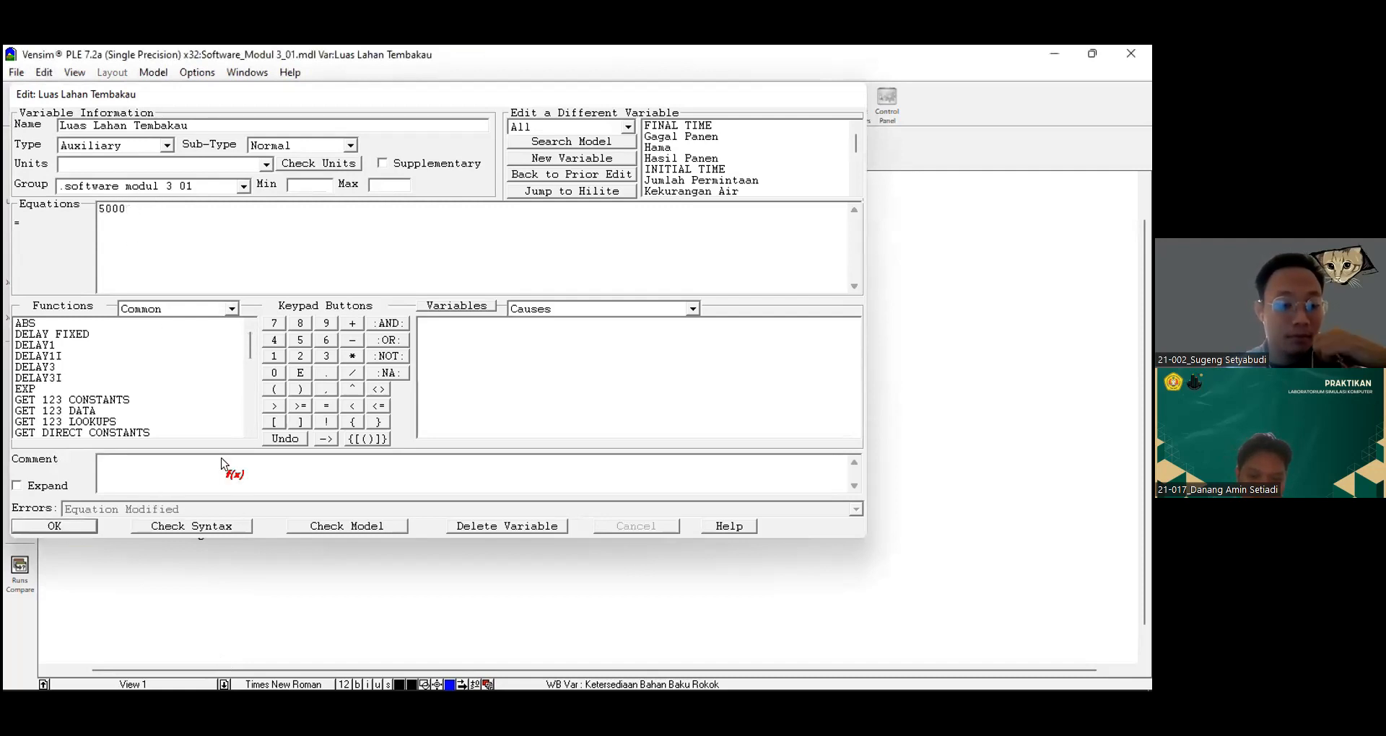
# - Remove the percentage multiplier from the Pemberian Pupuk equation, leaving the constant 1000
pyautogui.click(195, 411)
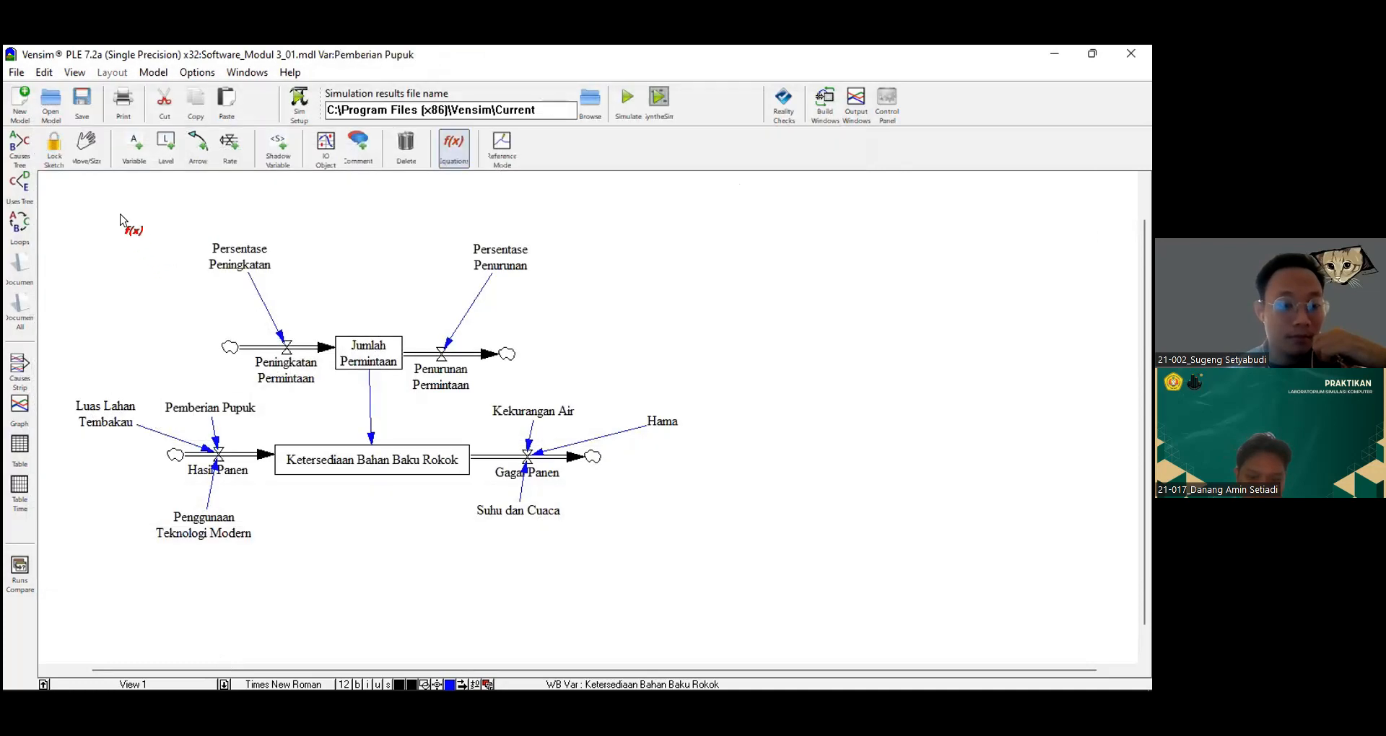
pyautogui.click(125, 269)
pyautogui.press('BackSpace')
pyautogui.press('BackSpace')
pyautogui.press('BackSpace')
pyautogui.press('BackSpace')
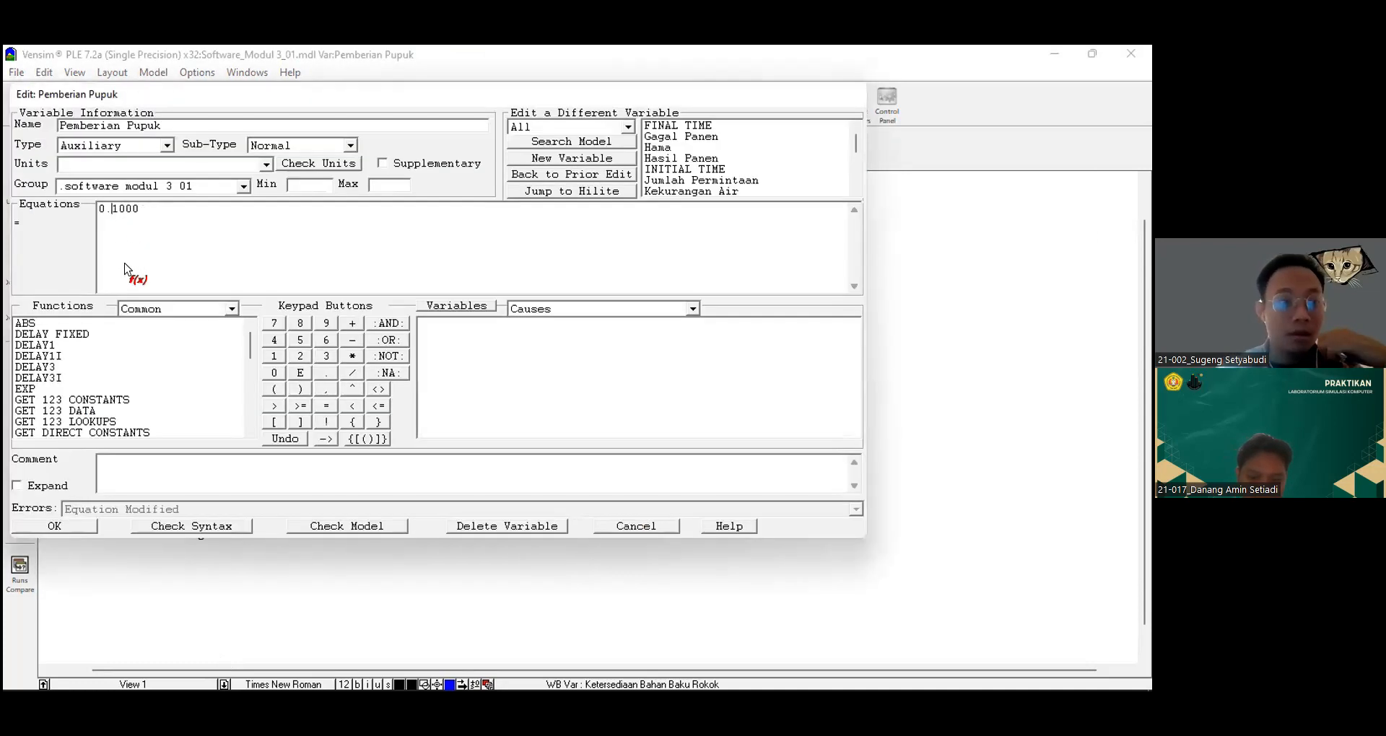
pyautogui.click(60, 524)
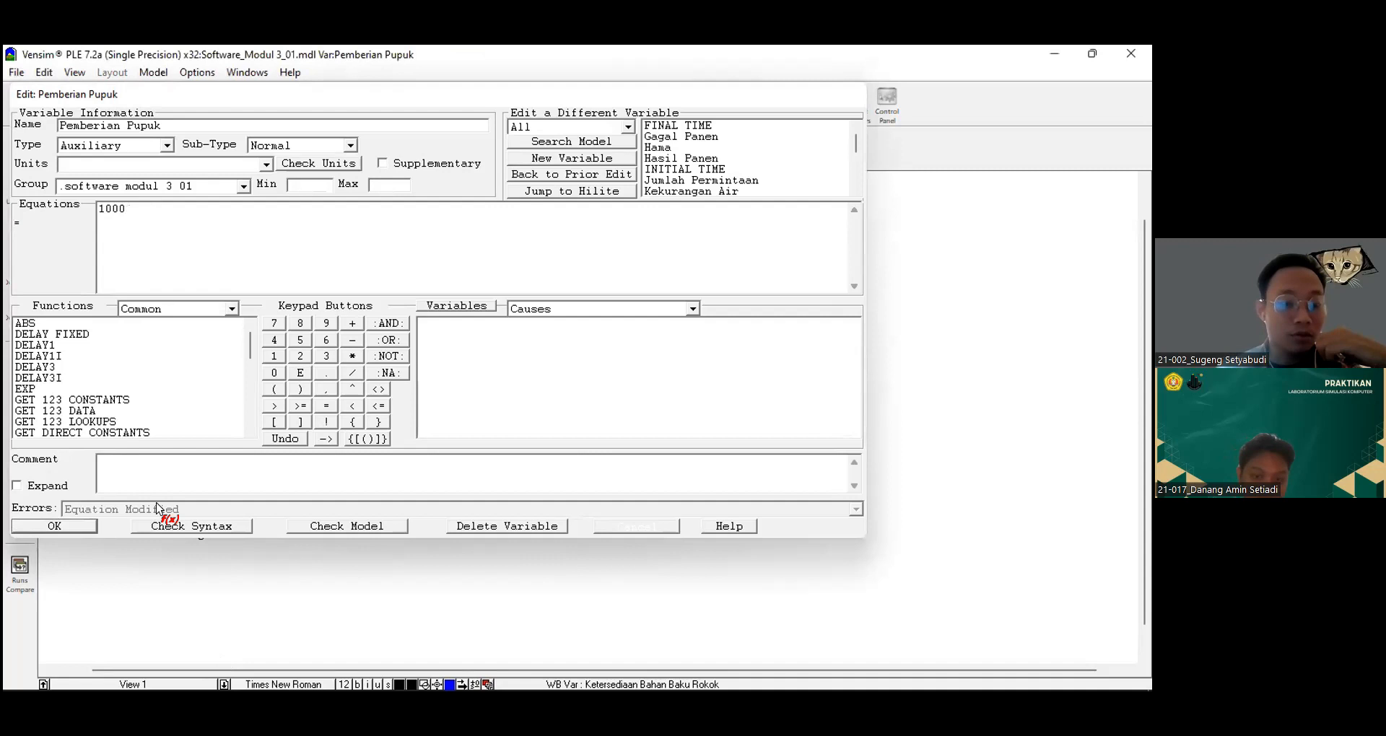
# - Reduce the Penggunaan Teknologi Modern equation to the constant 4000 by deleting its percentage multiplier
pyautogui.click(209, 521)
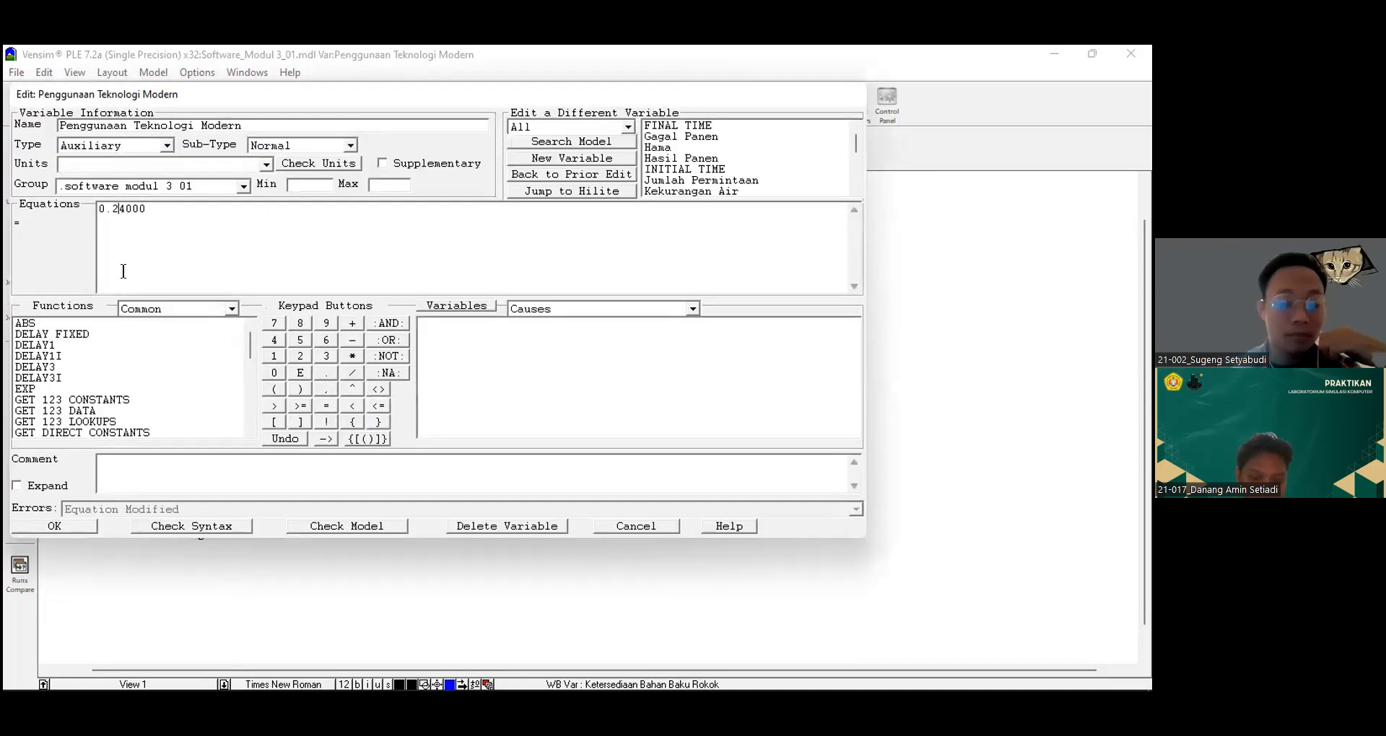
pyautogui.press('BackSpace')
pyautogui.press('BackSpace')
pyautogui.press('BackSpace')
pyautogui.press('BackSpace')
pyautogui.click(74, 530)
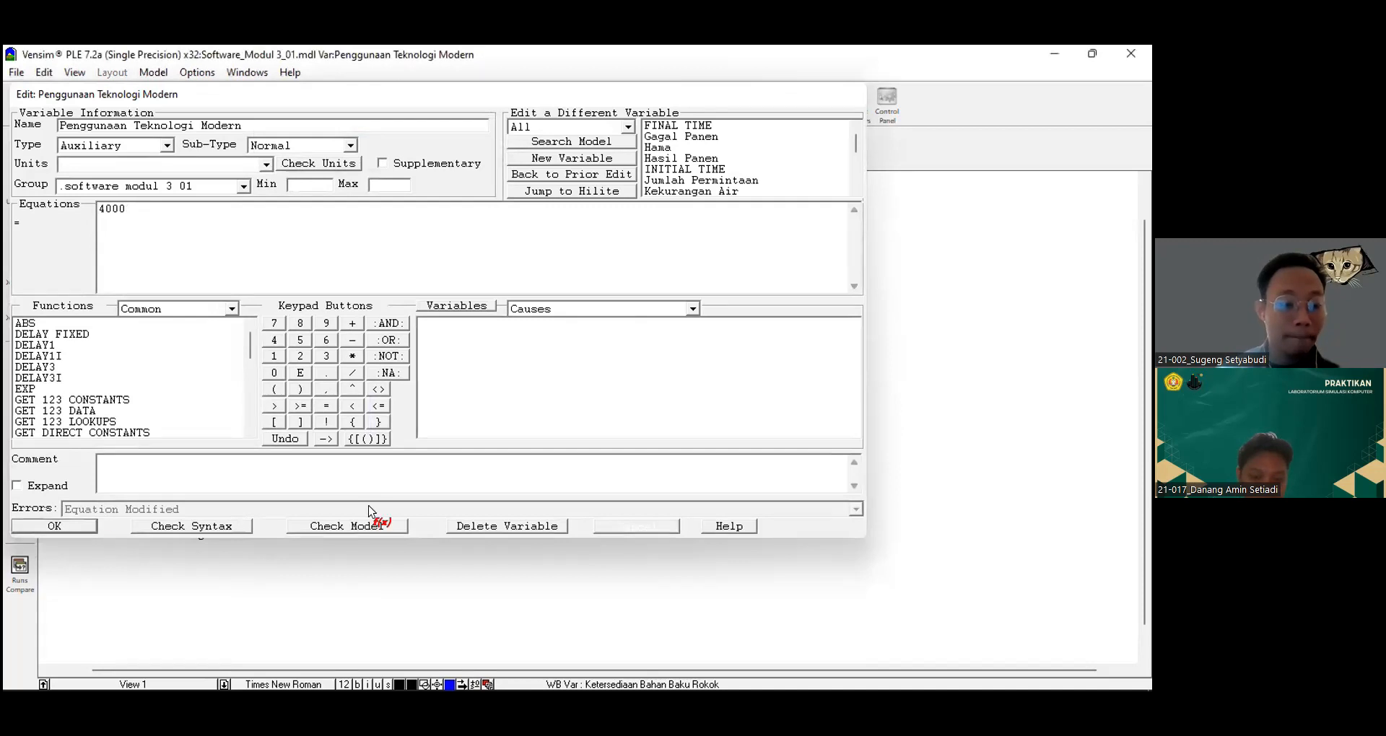
# - Reduce the Suhu dan Cuaca equation to the constant 200 by deleting its percentage multiplier
pyautogui.click(508, 501)
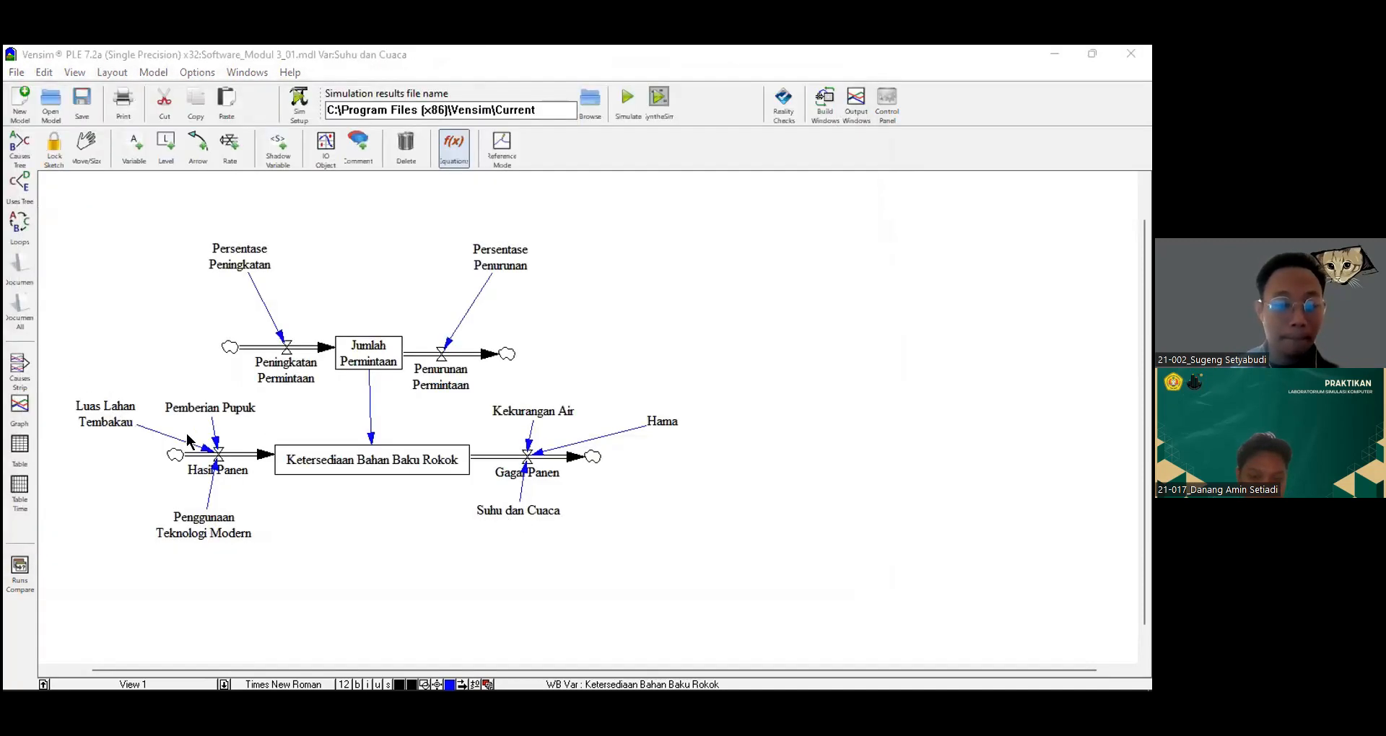
pyautogui.press('BackSpace')
pyautogui.press('BackSpace')
pyautogui.press('BackSpace')
pyautogui.press('BackSpace')
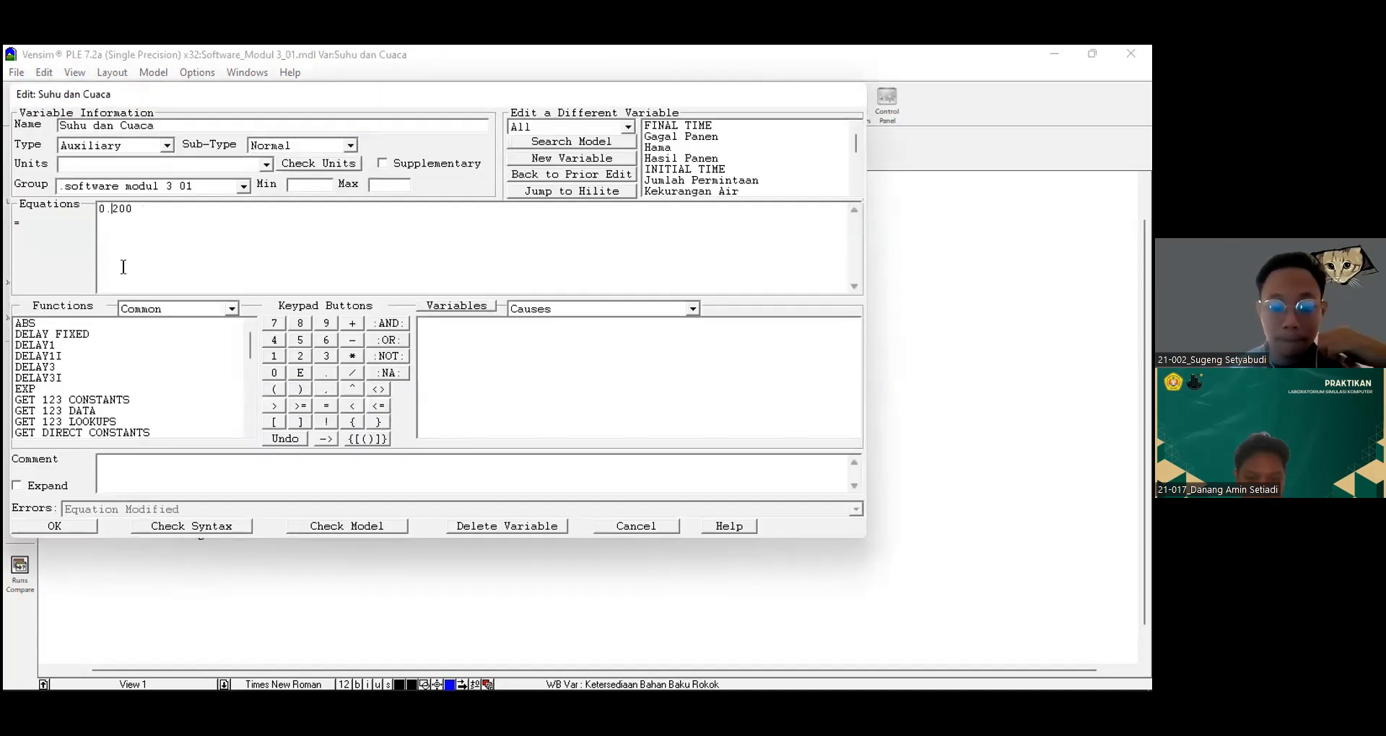
pyautogui.click(74, 528)
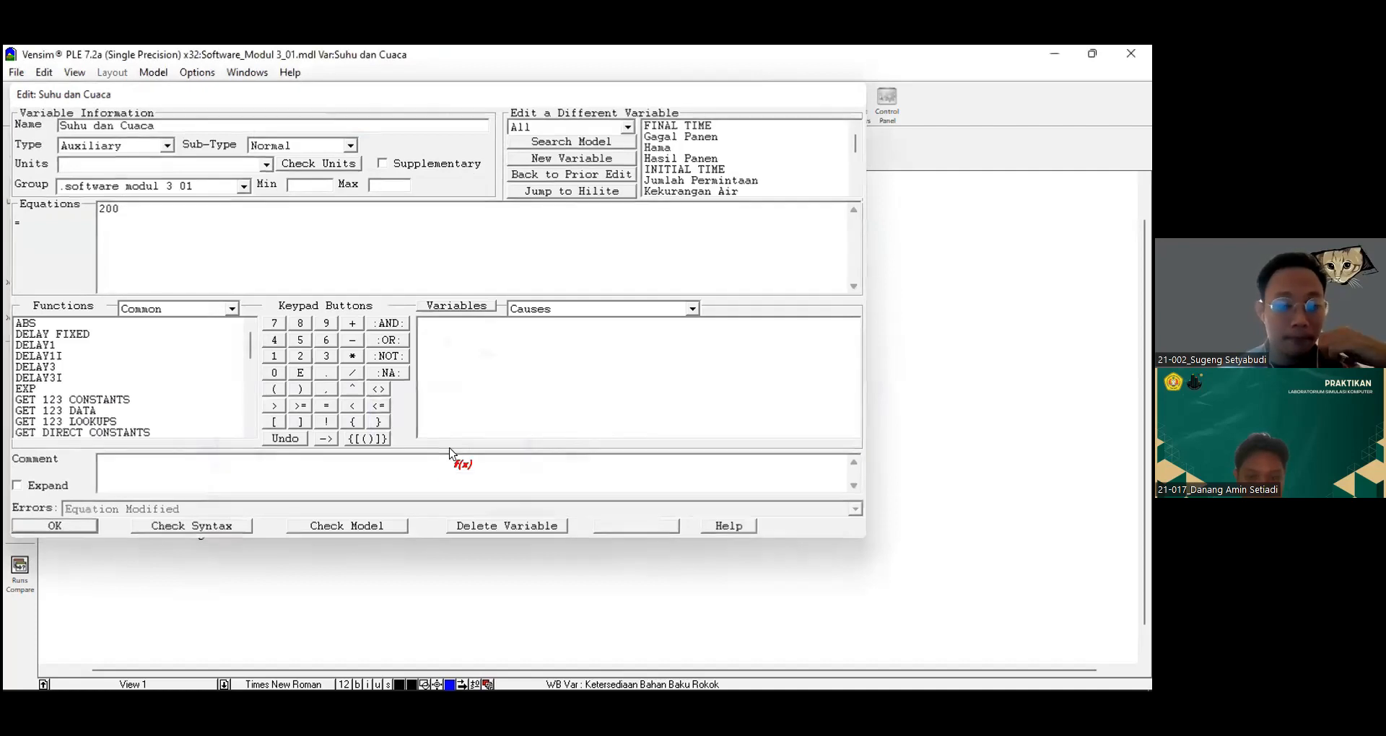
# - Delete the 0.6 multiplier from the Kekurangan Air equation, leaving the constant 200
pyautogui.click(514, 414)
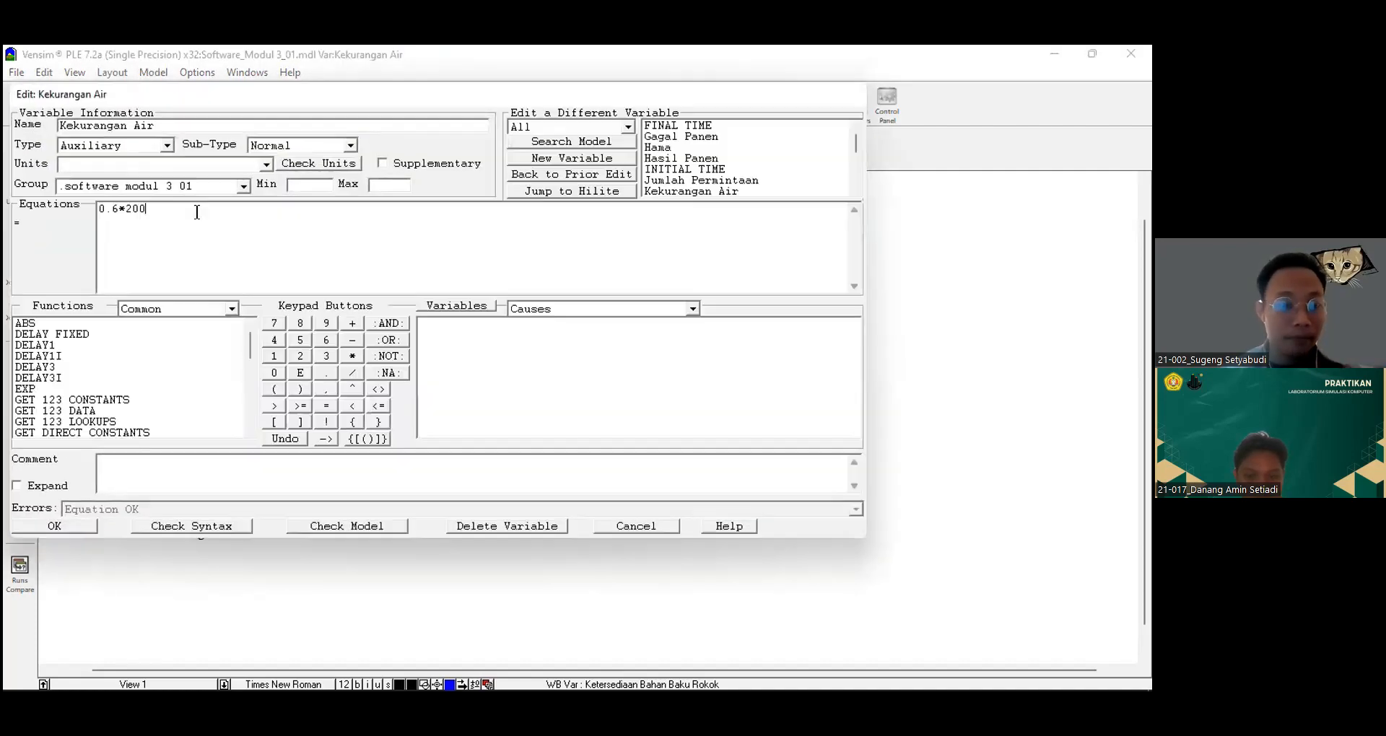
pyautogui.press('BackSpace')
pyautogui.press('BackSpace')
pyautogui.press('BackSpace')
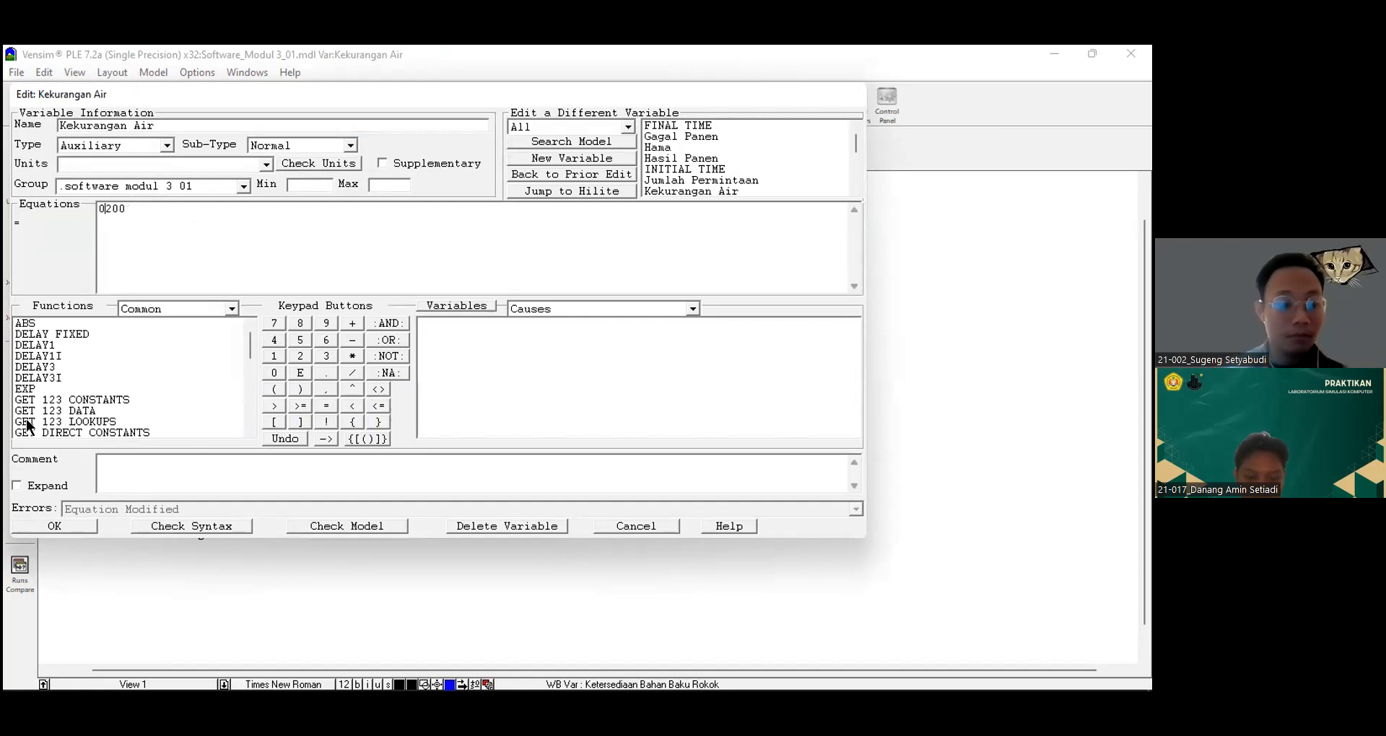
pyautogui.click(67, 526)
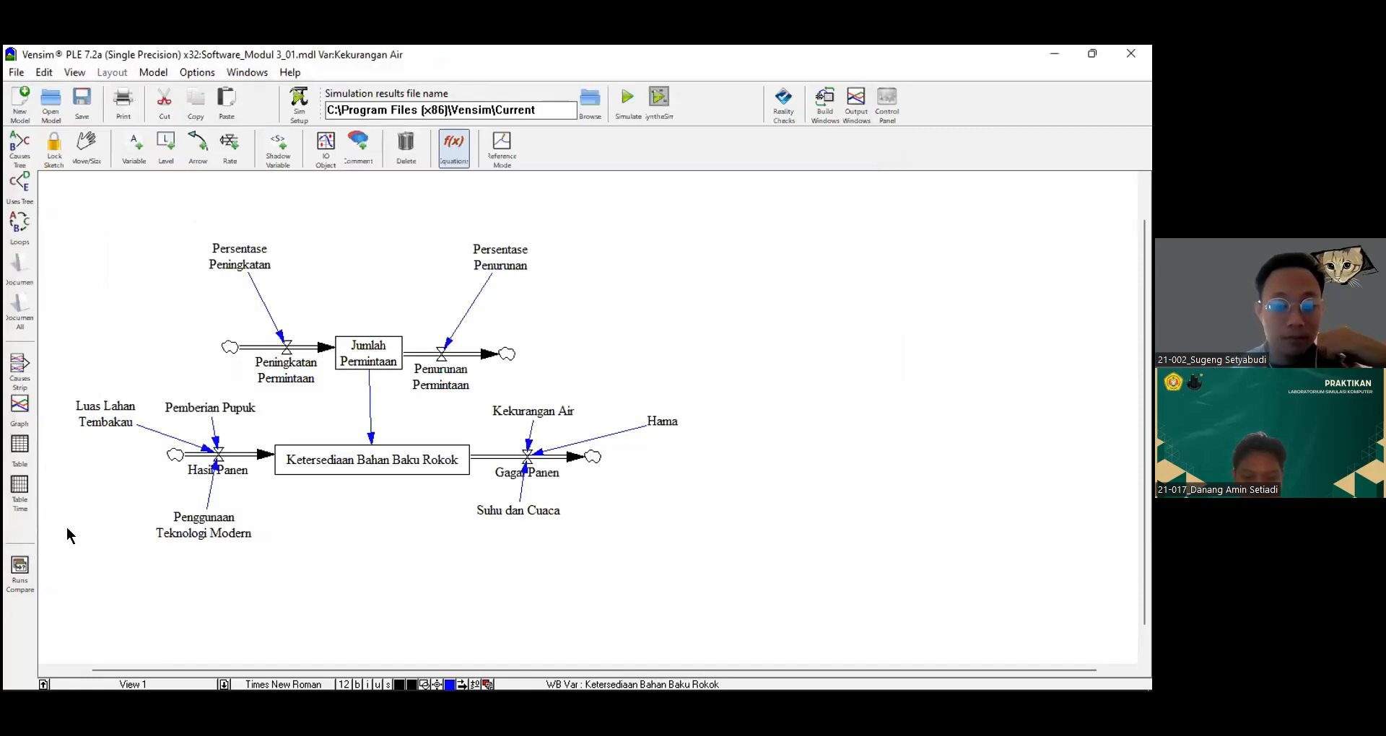
# - Delete the 0.4 multiplier from the Hama equation, leaving the constant 200, and recheck the Suhu dan Cuaca equation
pyautogui.click(667, 422)
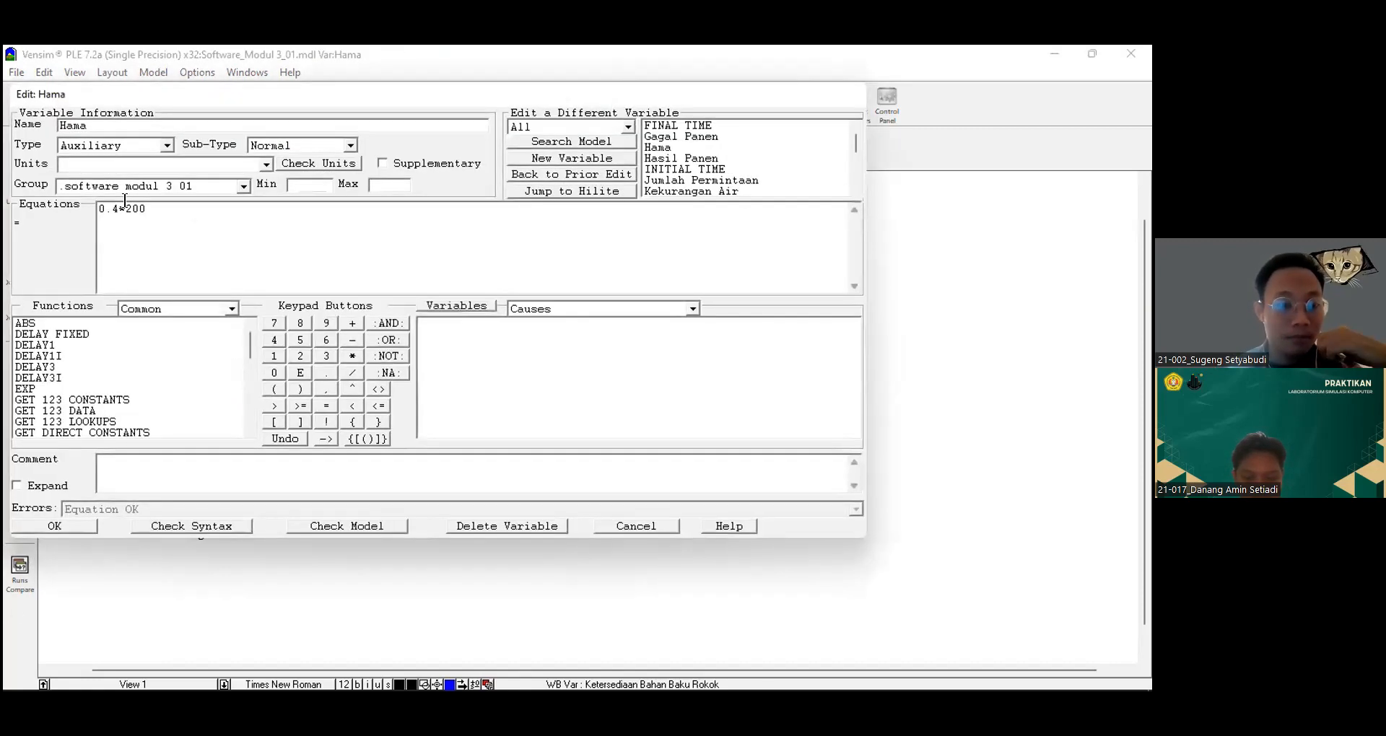
pyautogui.click(123, 212)
pyautogui.press('BackSpace')
pyautogui.press('BackSpace')
pyautogui.press('BackSpace')
pyautogui.press('BackSpace')
pyautogui.click(69, 524)
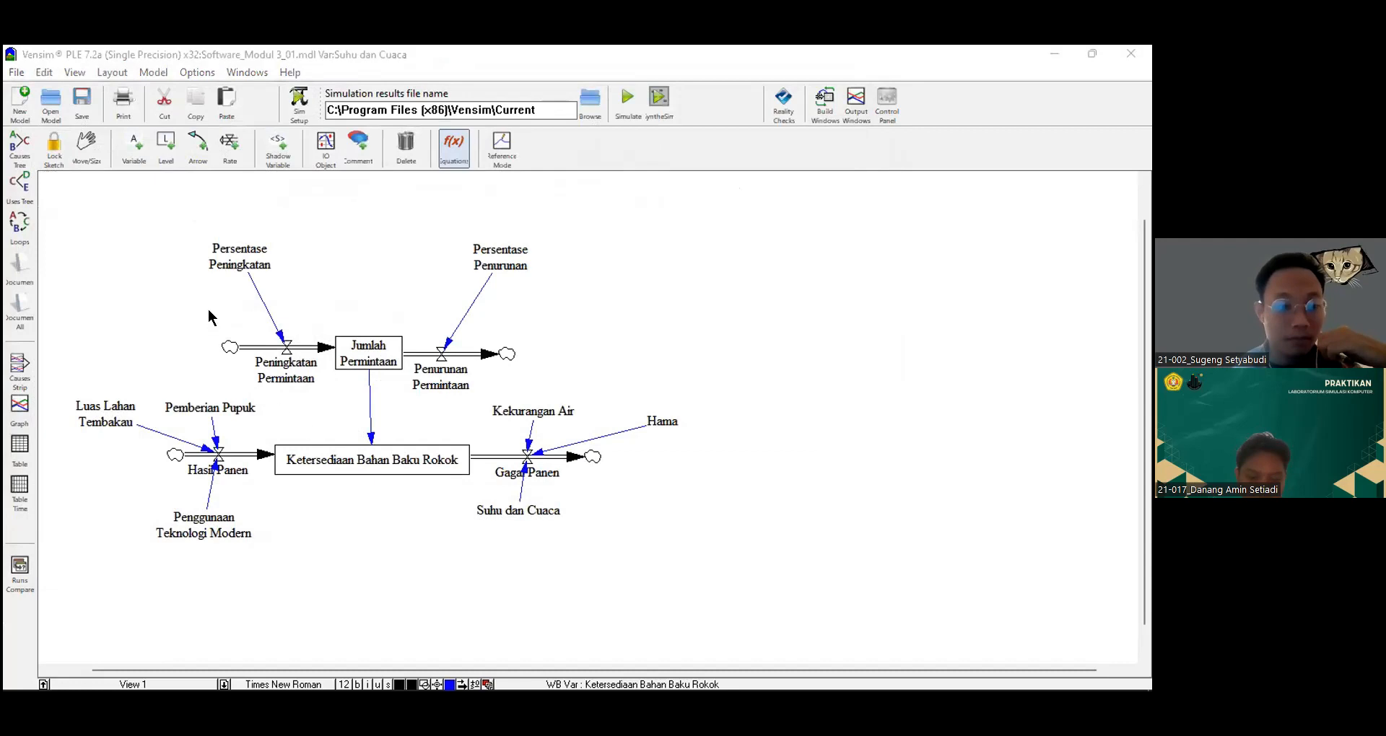
pyautogui.click(75, 525)
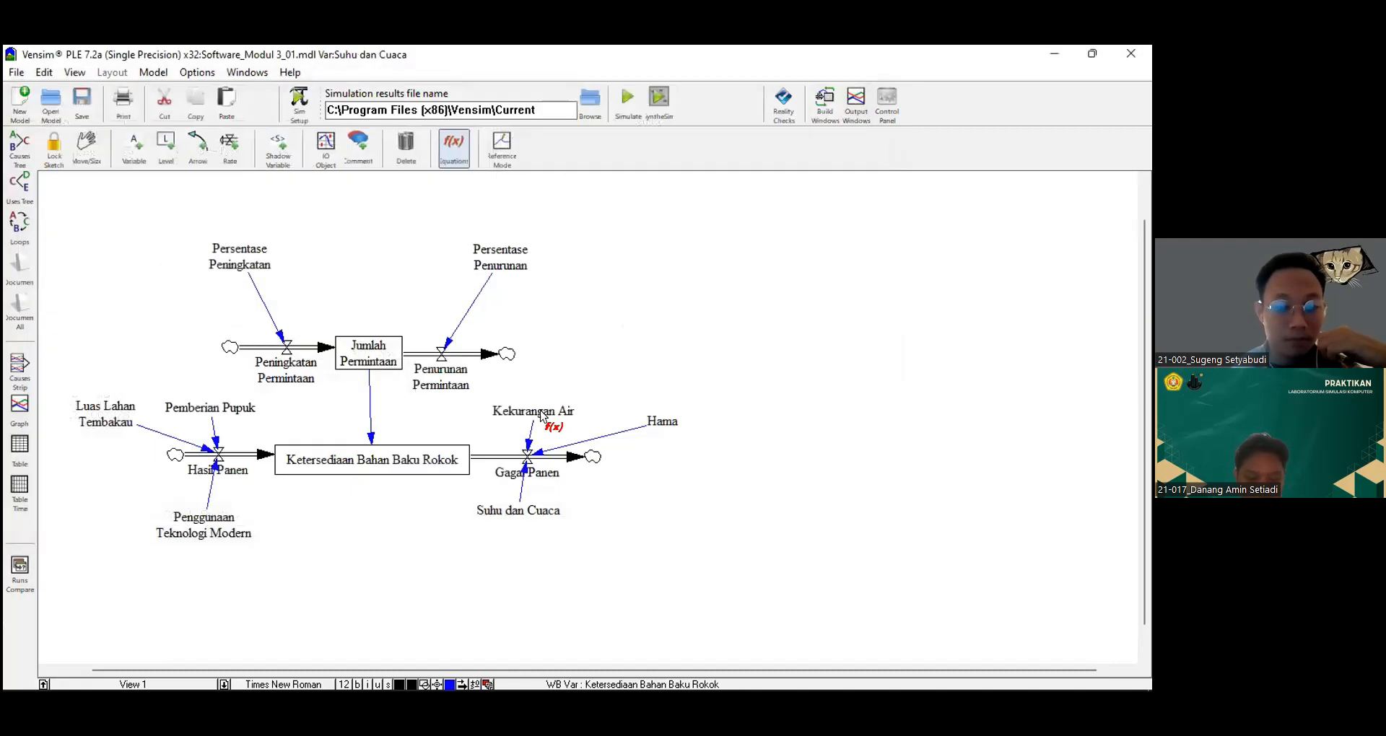
# - Remove the multiplication by 1000 from the Penurunan Permintaan equation, leaving only Persentase Penurunan
pyautogui.click(452, 377)
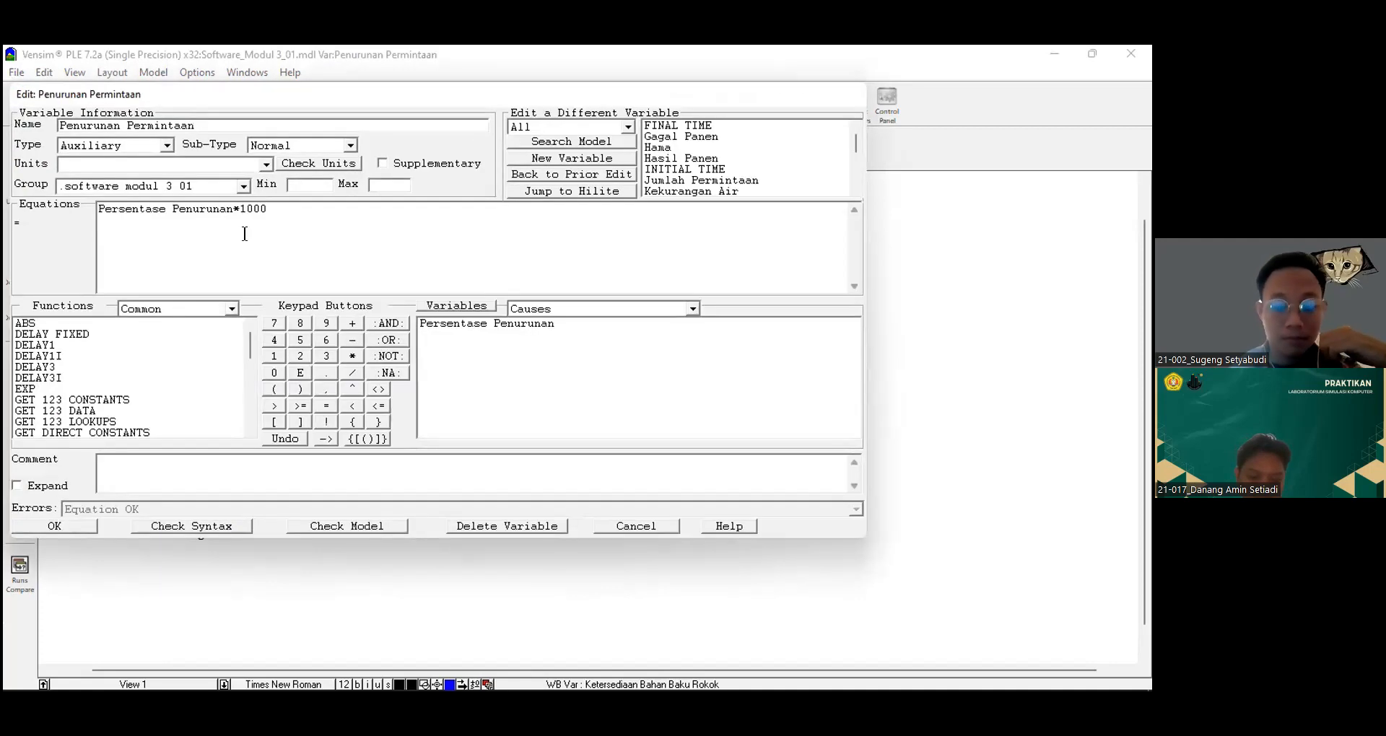
pyautogui.press('BackSpace')
pyautogui.press('BackSpace')
pyautogui.press('BackSpace')
pyautogui.press('BackSpace')
pyautogui.press('BackSpace')
pyautogui.click(43, 521)
# - Strip the multiplication factor from the Peningkatan Permintaan equation, leaving only Persentase Peningkatan
pyautogui.click(283, 360)
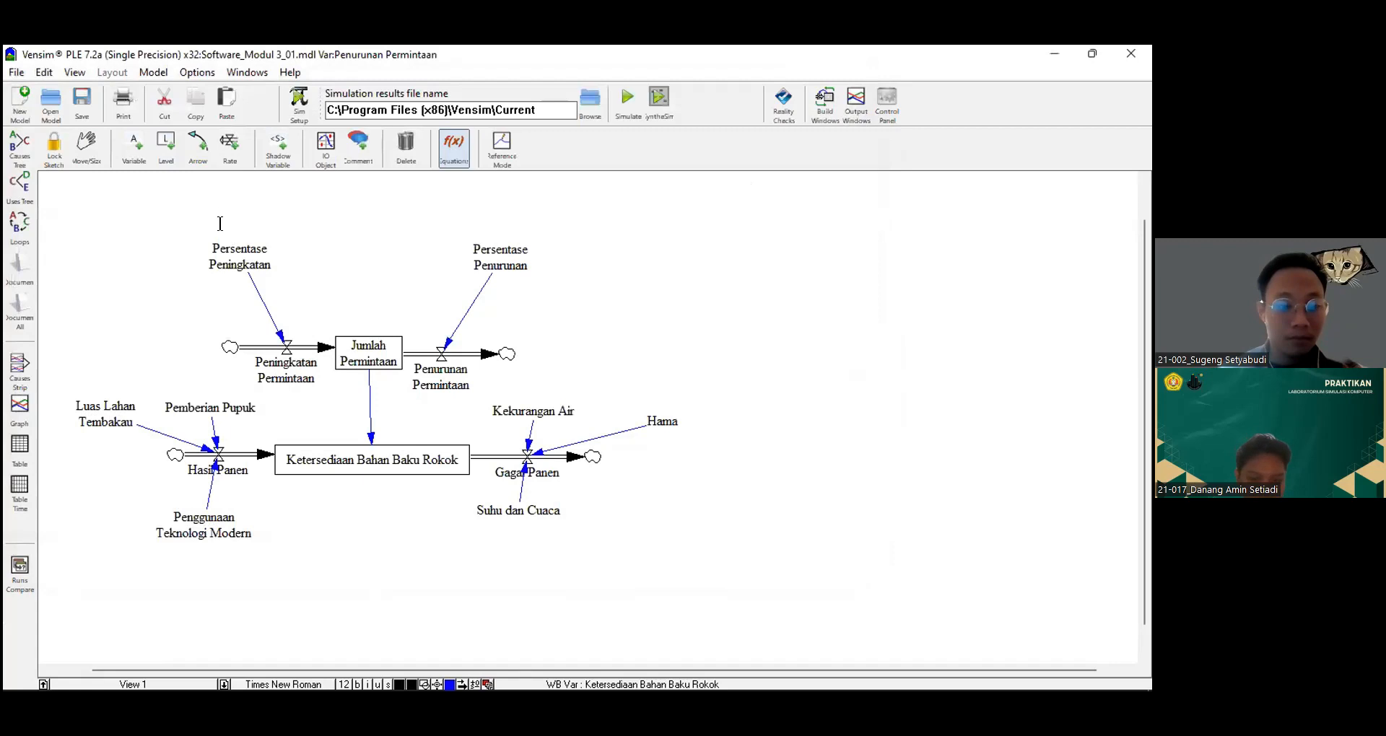
pyautogui.press('BackSpace')
pyautogui.press('BackSpace')
pyautogui.press('BackSpace')
pyautogui.press('BackSpace')
pyautogui.press('BackSpace')
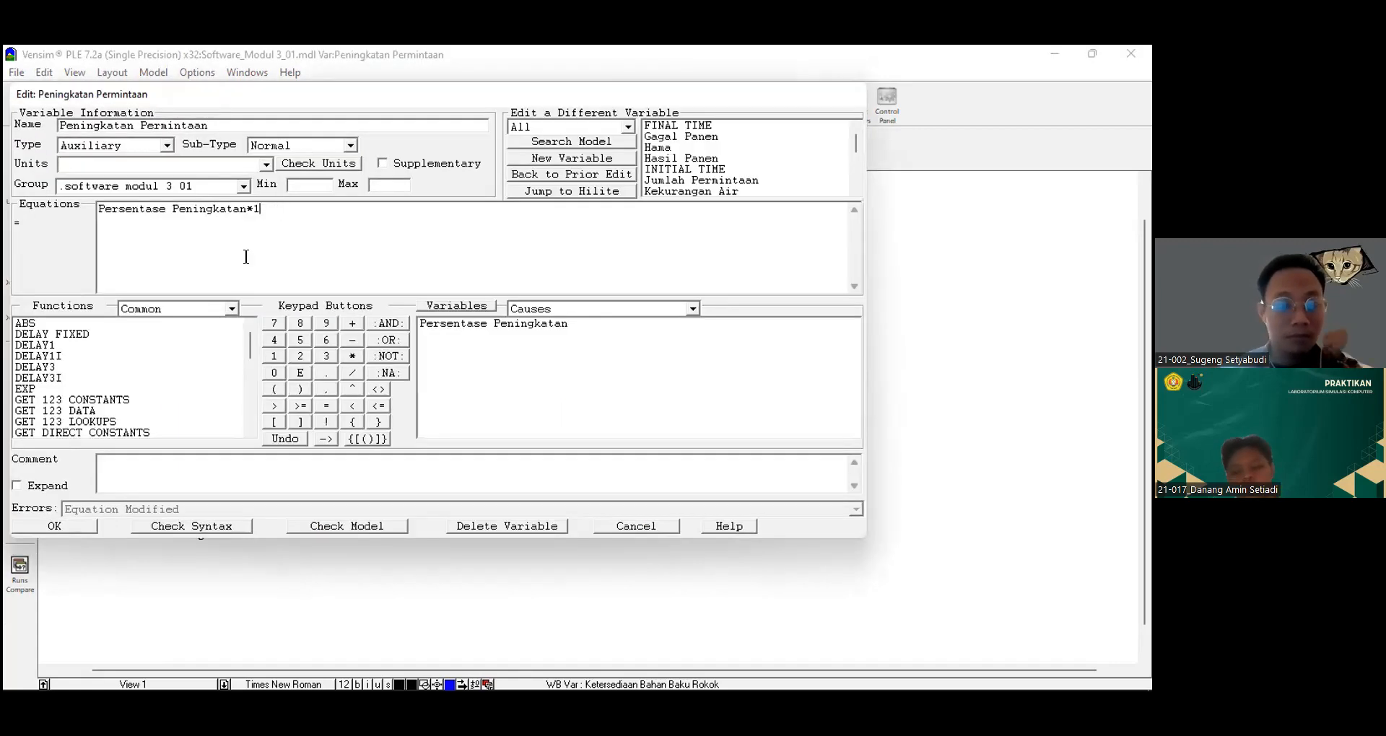
pyautogui.click(83, 525)
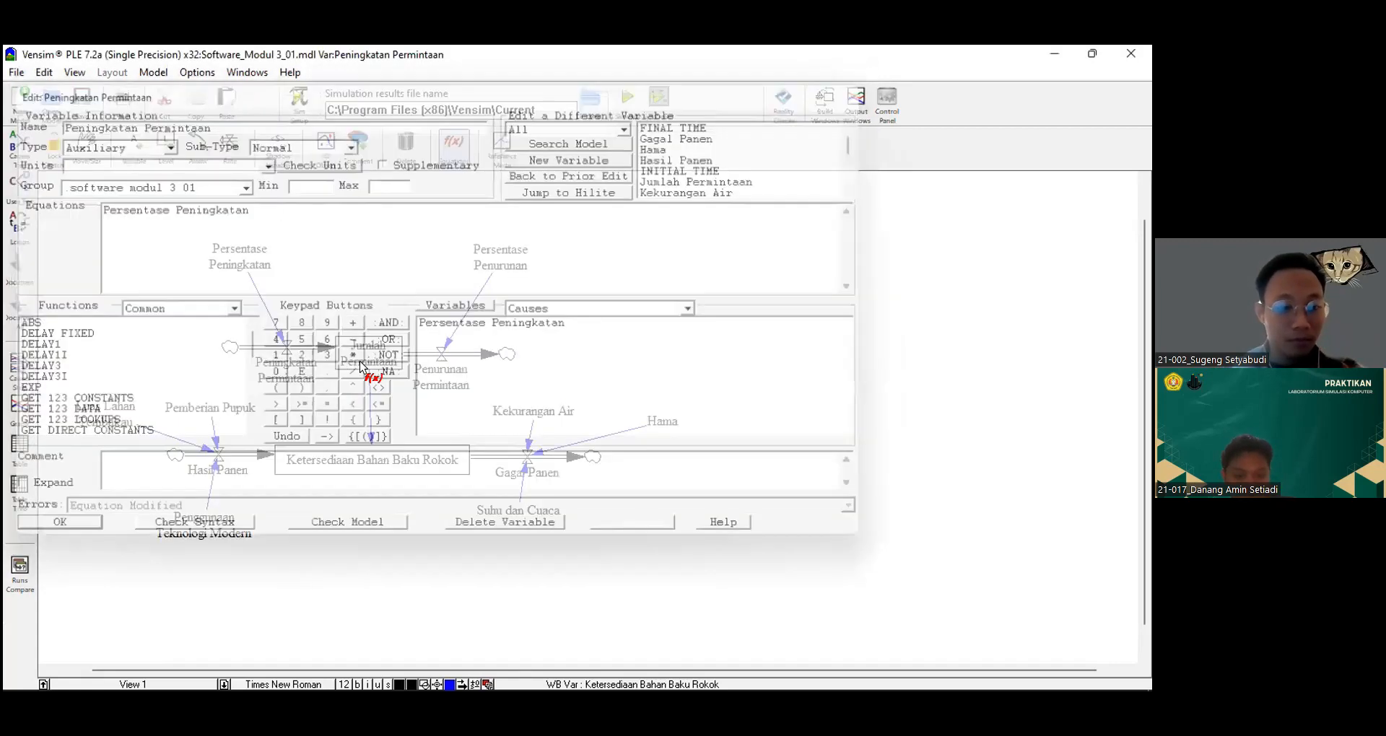
# - Review the equations of Jumlah Permintaan, Ketersediaan Bahan Baku Rokok and Hasil Panen without changing them
pyautogui.click(372, 341)
pyautogui.click(59, 530)
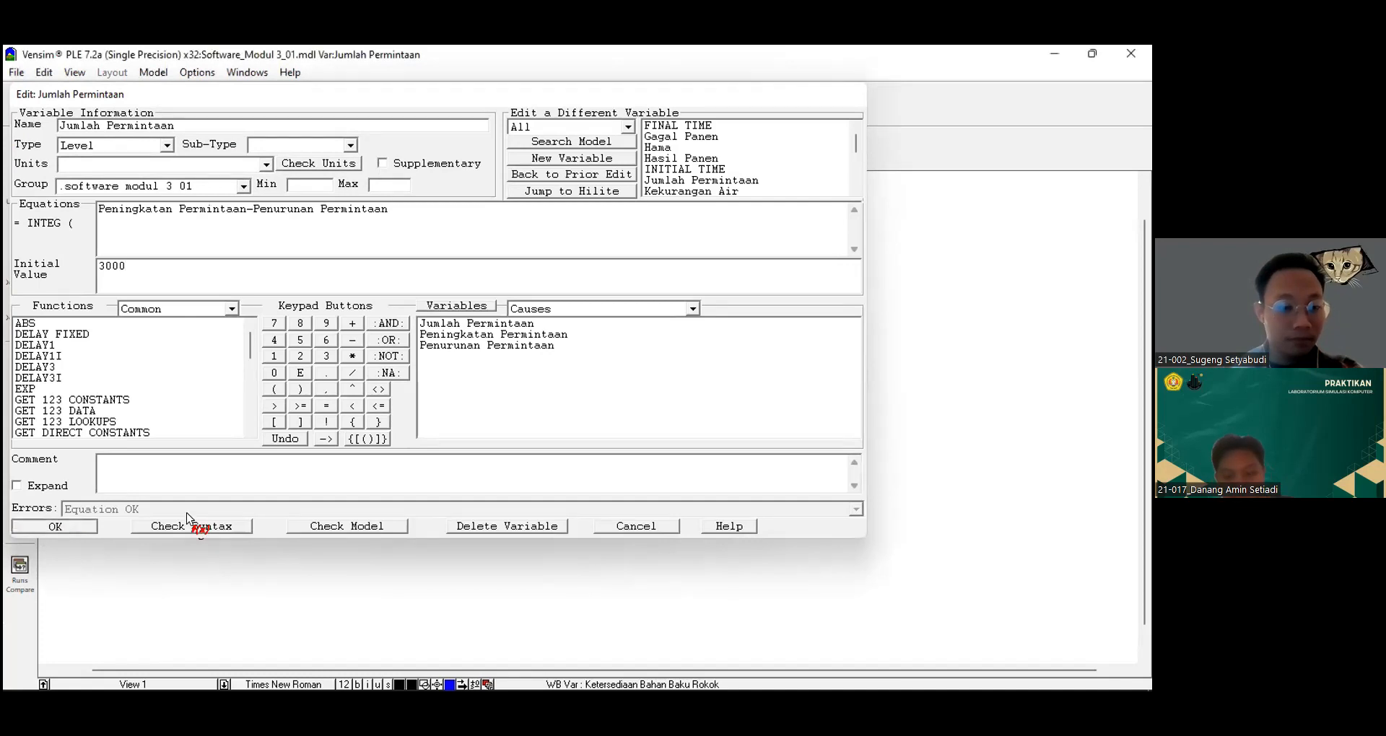
pyautogui.click(307, 462)
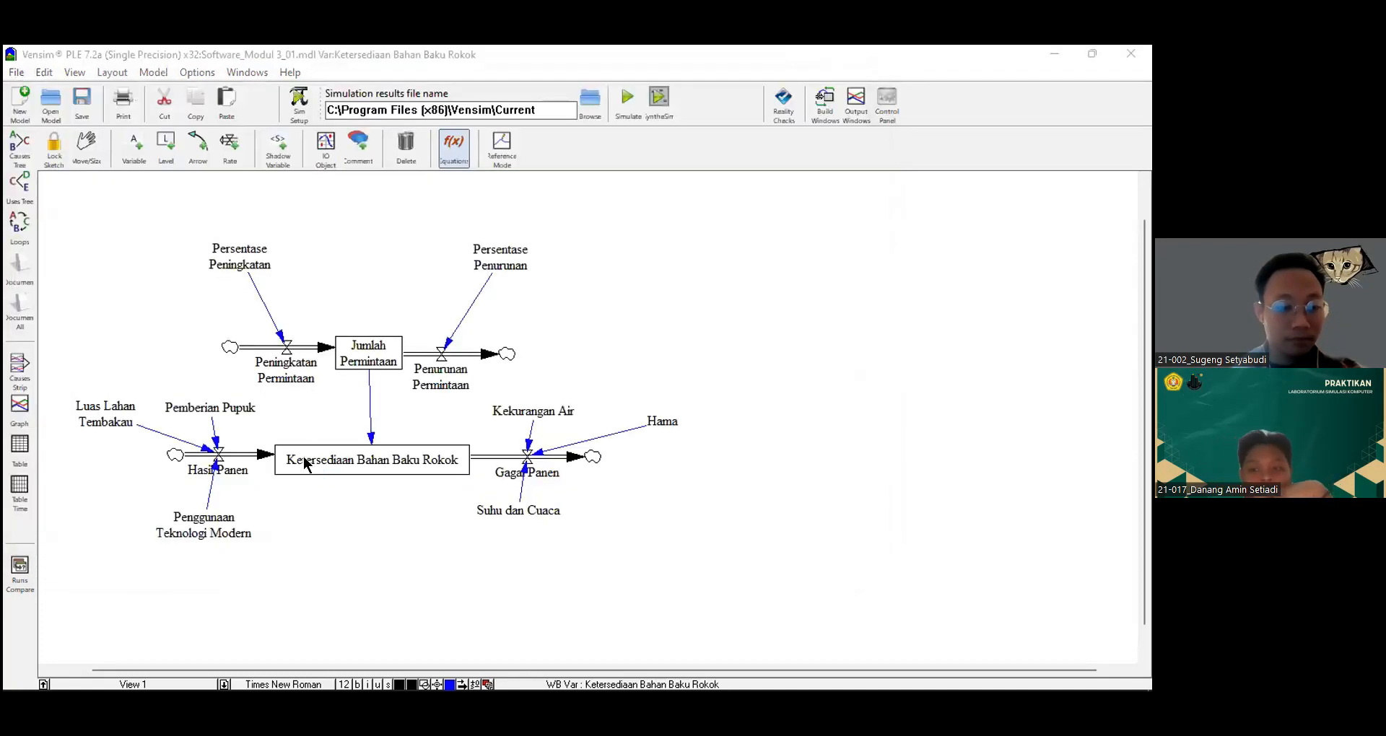
pyautogui.press('Return')
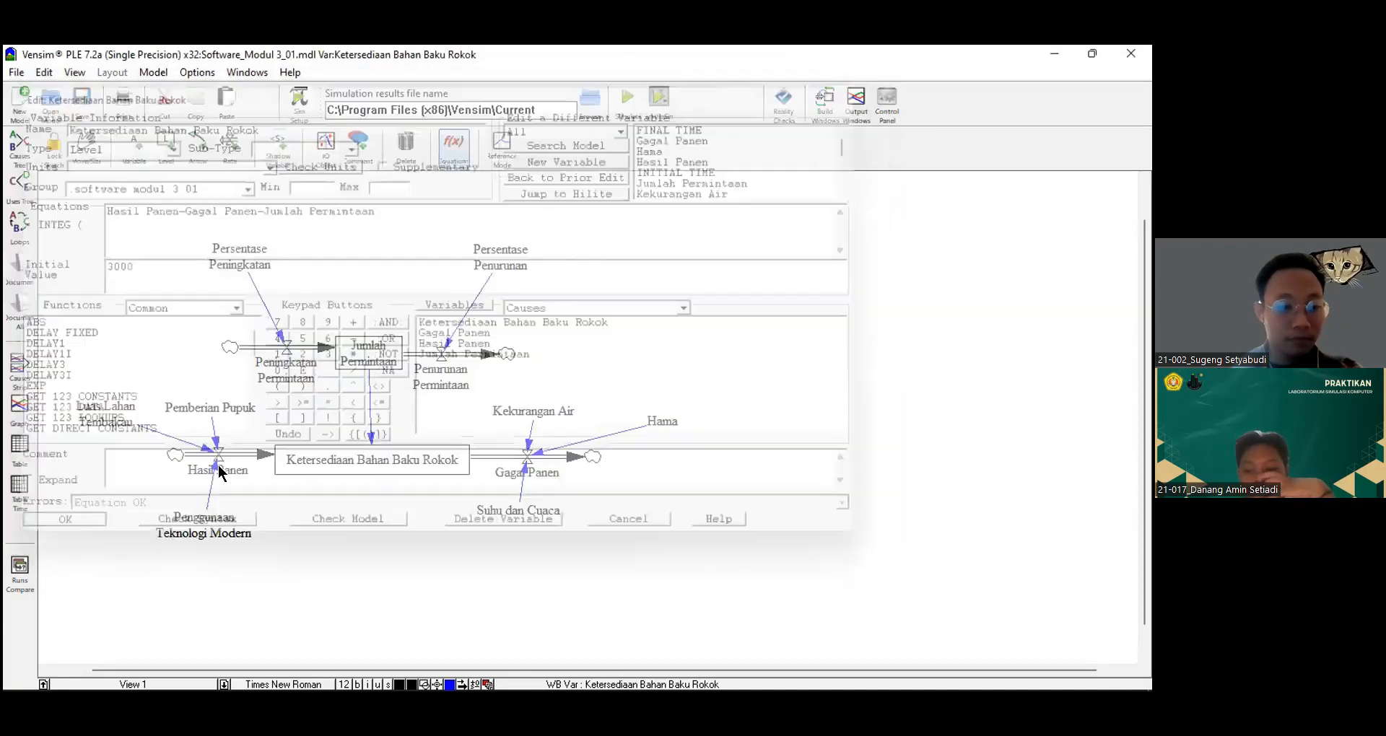
pyautogui.click(219, 471)
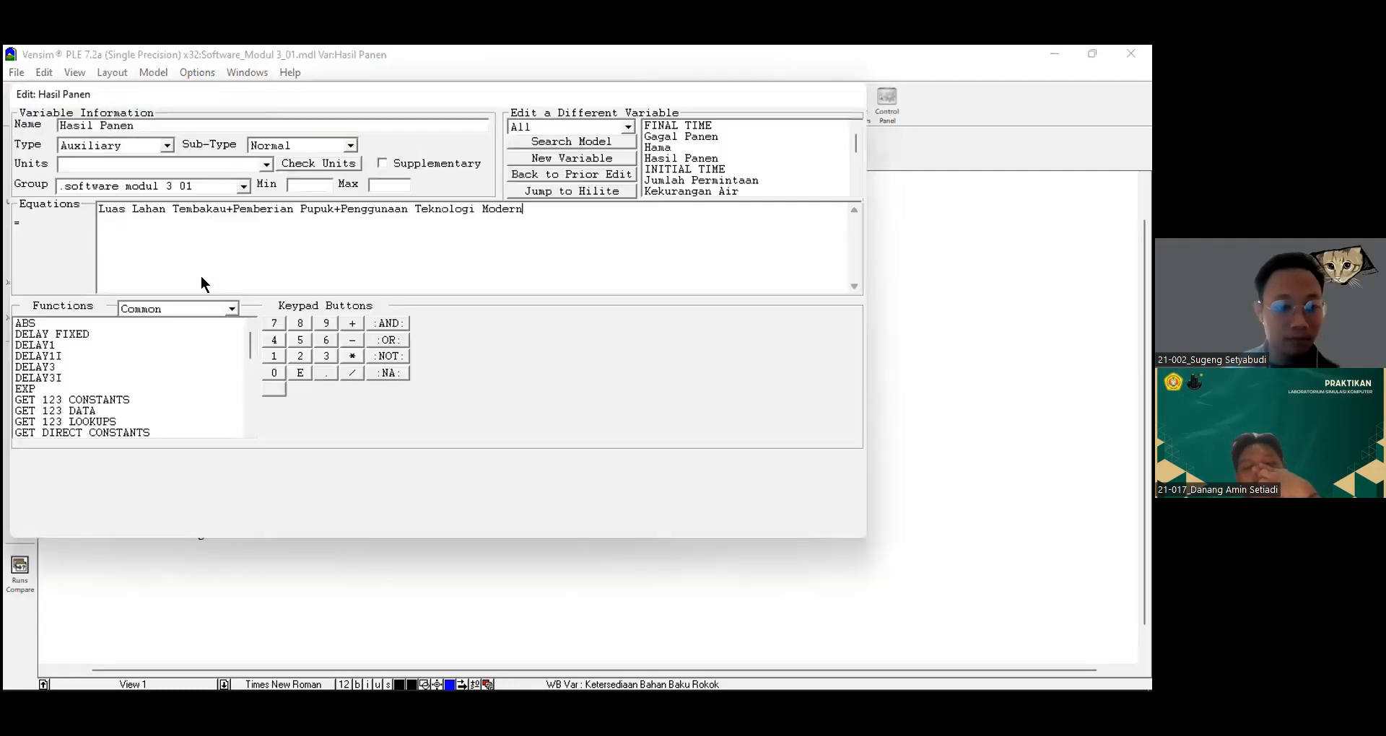
pyautogui.press('Return')
# - Recheck the constants of the harvest inputs Luas Lahan Tembakau, Pemberian Pupuk and Penggunaan Teknologi Modern
pyautogui.click(108, 413)
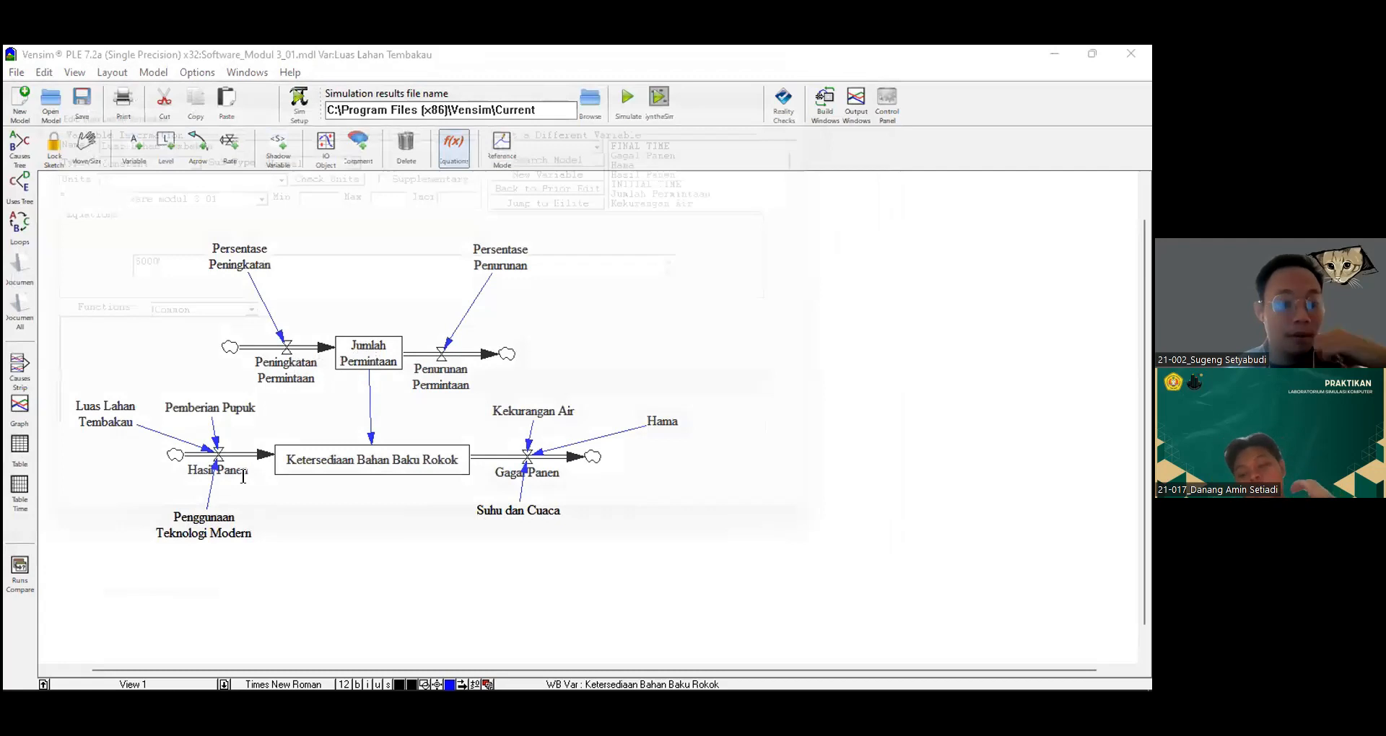
pyautogui.click(79, 527)
pyautogui.click(229, 408)
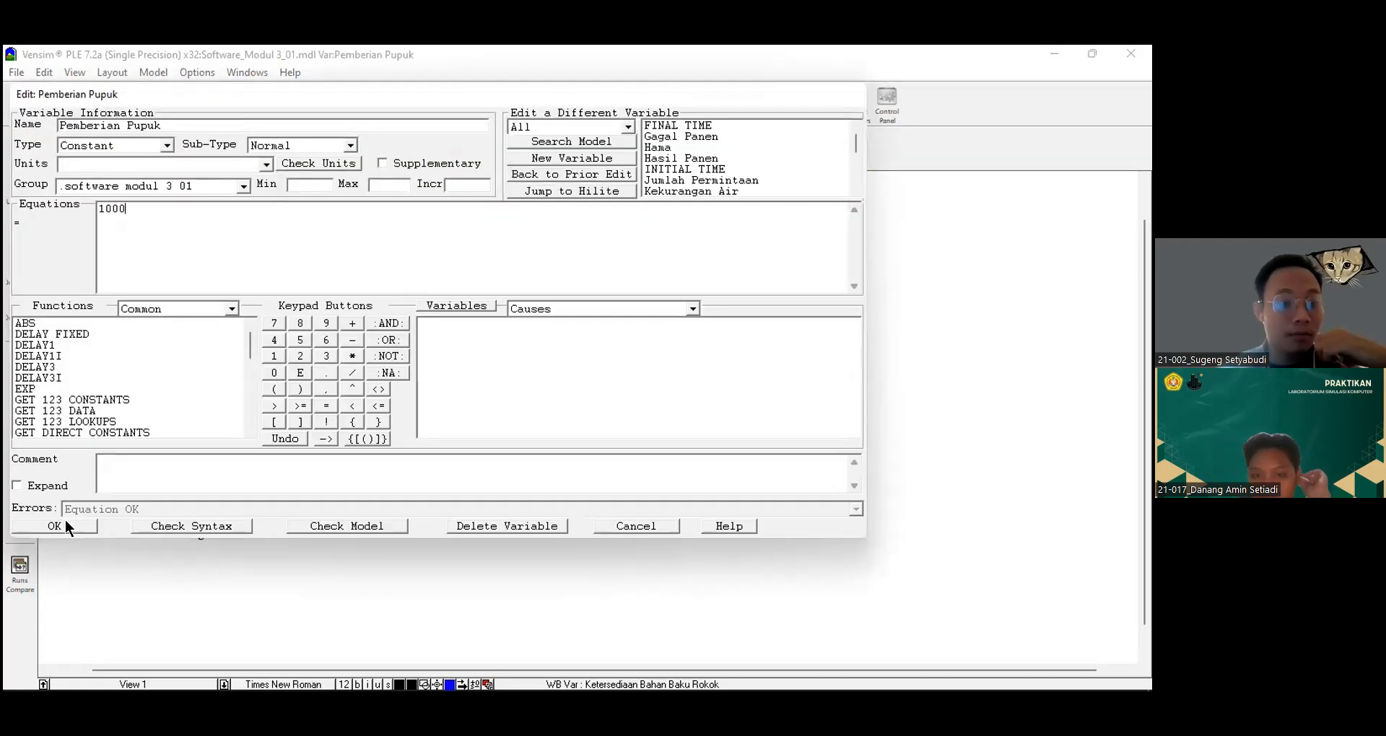
pyautogui.press('Return')
pyautogui.click(185, 533)
pyautogui.press('Return')
# - Recheck the constants of the crop-failure factors Kekurangan Air, Suhu dan Cuaca and Hama
pyautogui.click(543, 396)
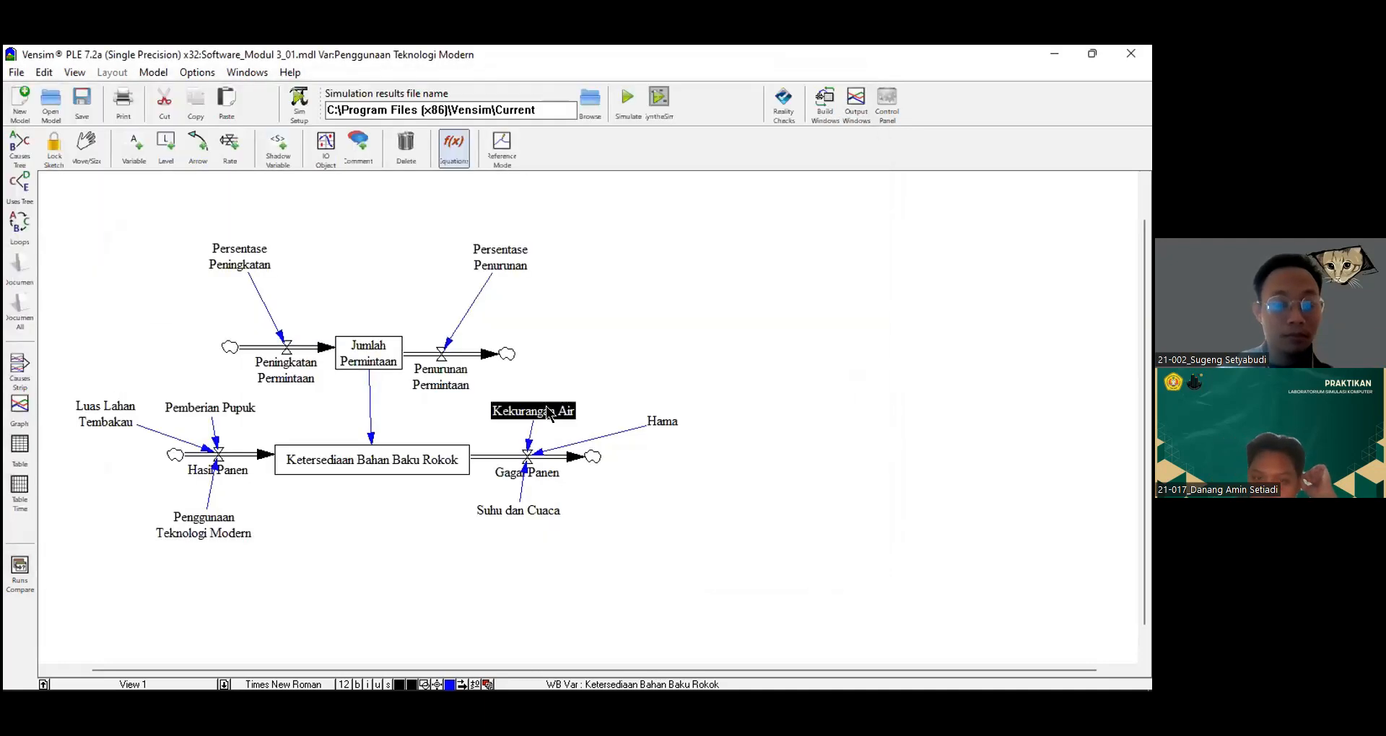
pyautogui.press('Return')
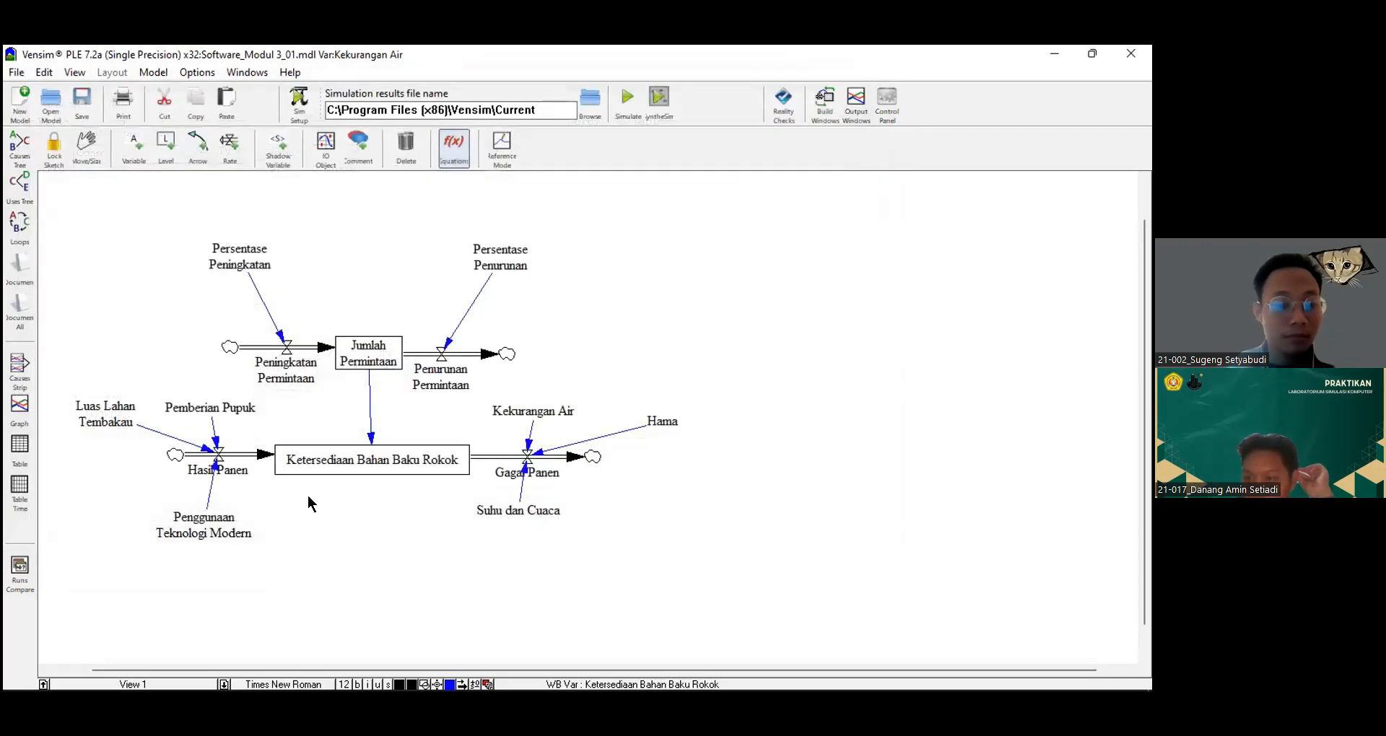
pyautogui.click(518, 509)
pyautogui.press('Return')
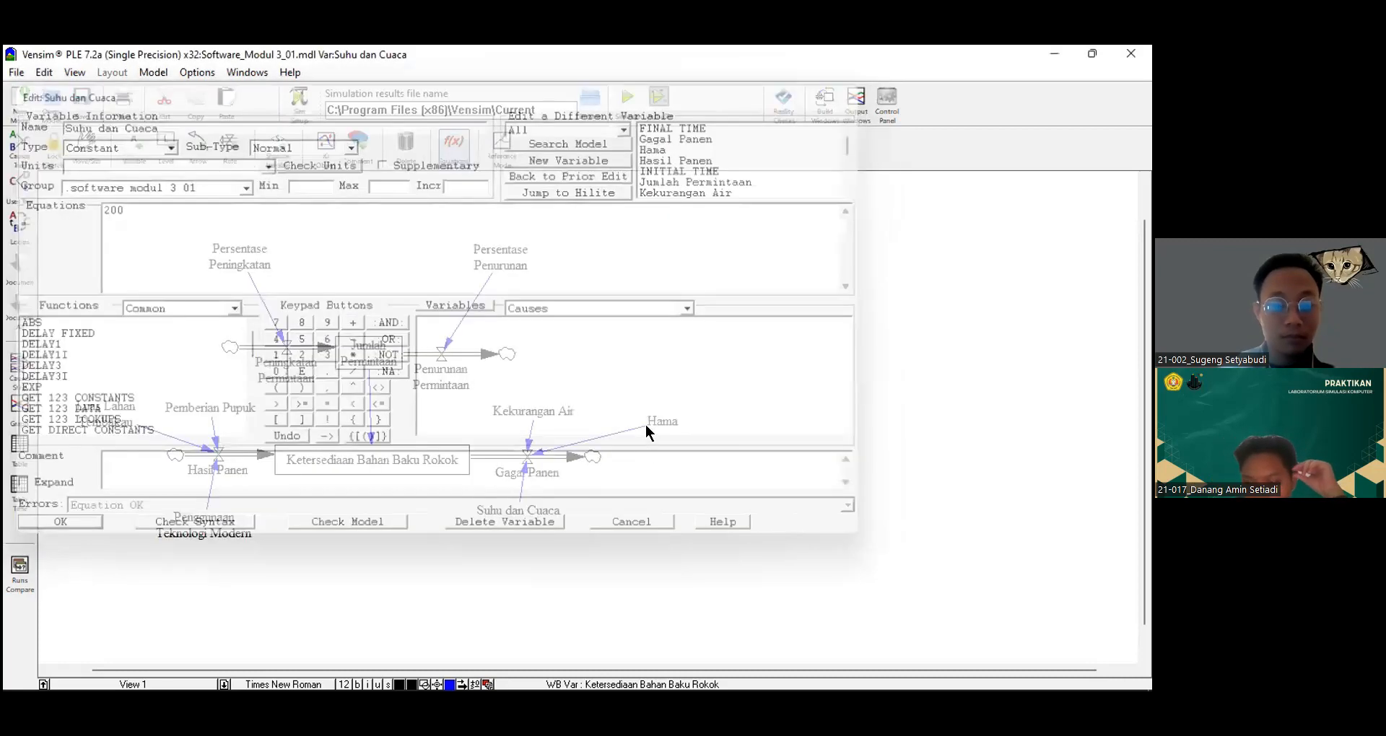
pyautogui.click(646, 425)
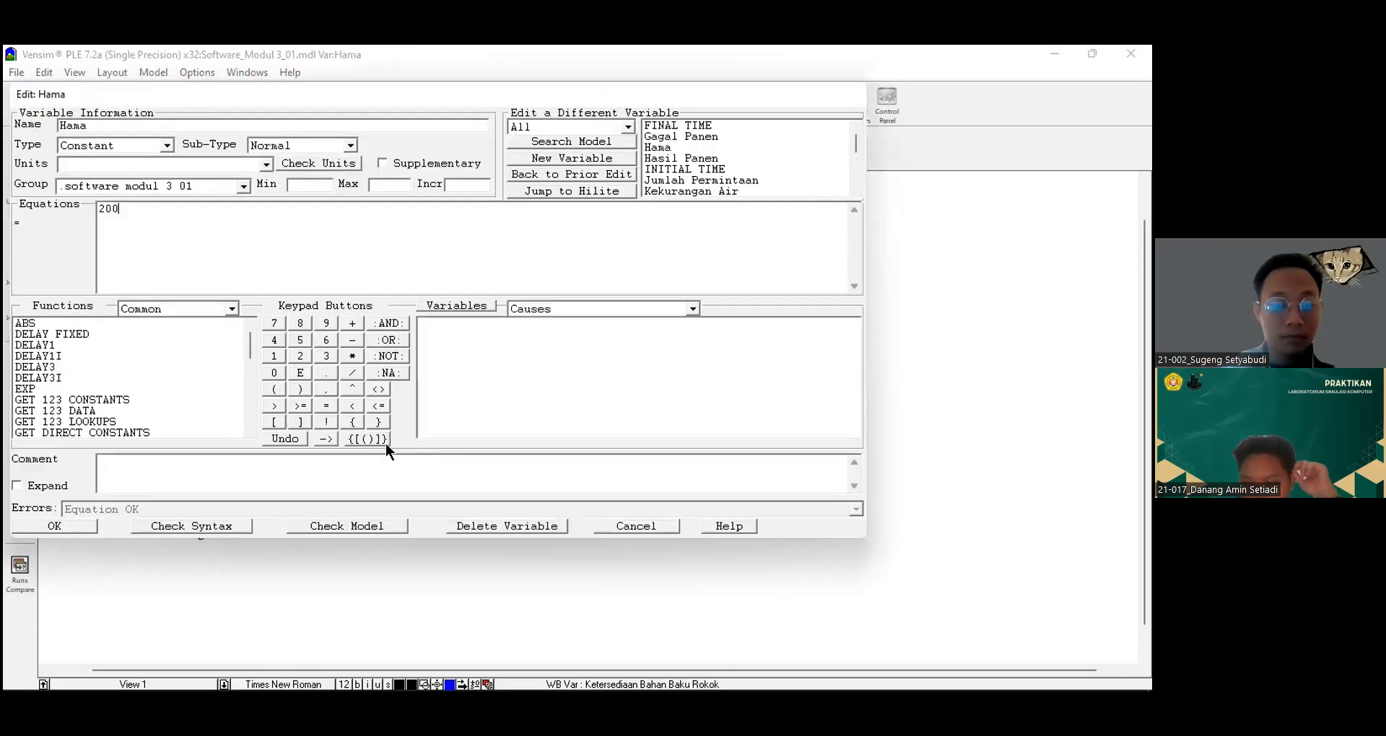
pyautogui.click(72, 520)
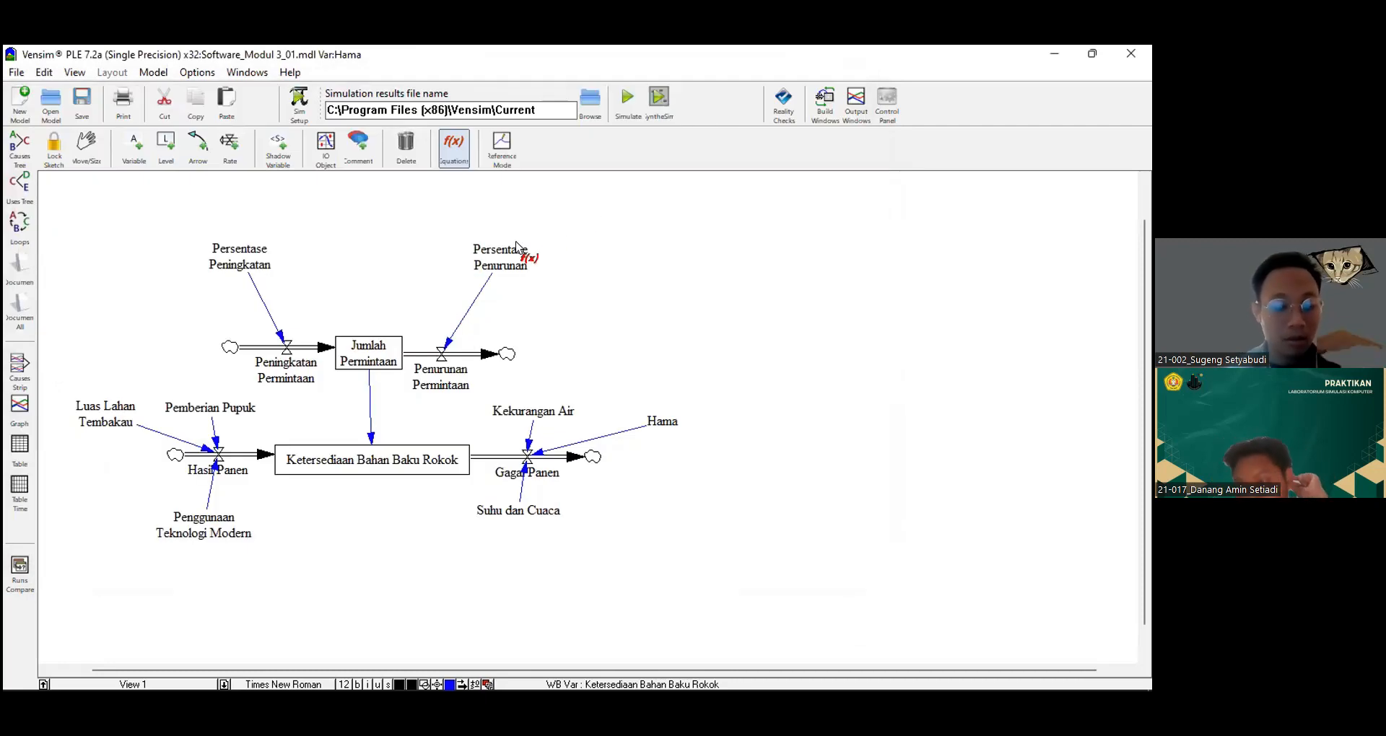
# - Select the whole model sketch and run the simulation, overwriting the existing Current dataset
pyautogui.hotkey('ctrl', 'a')
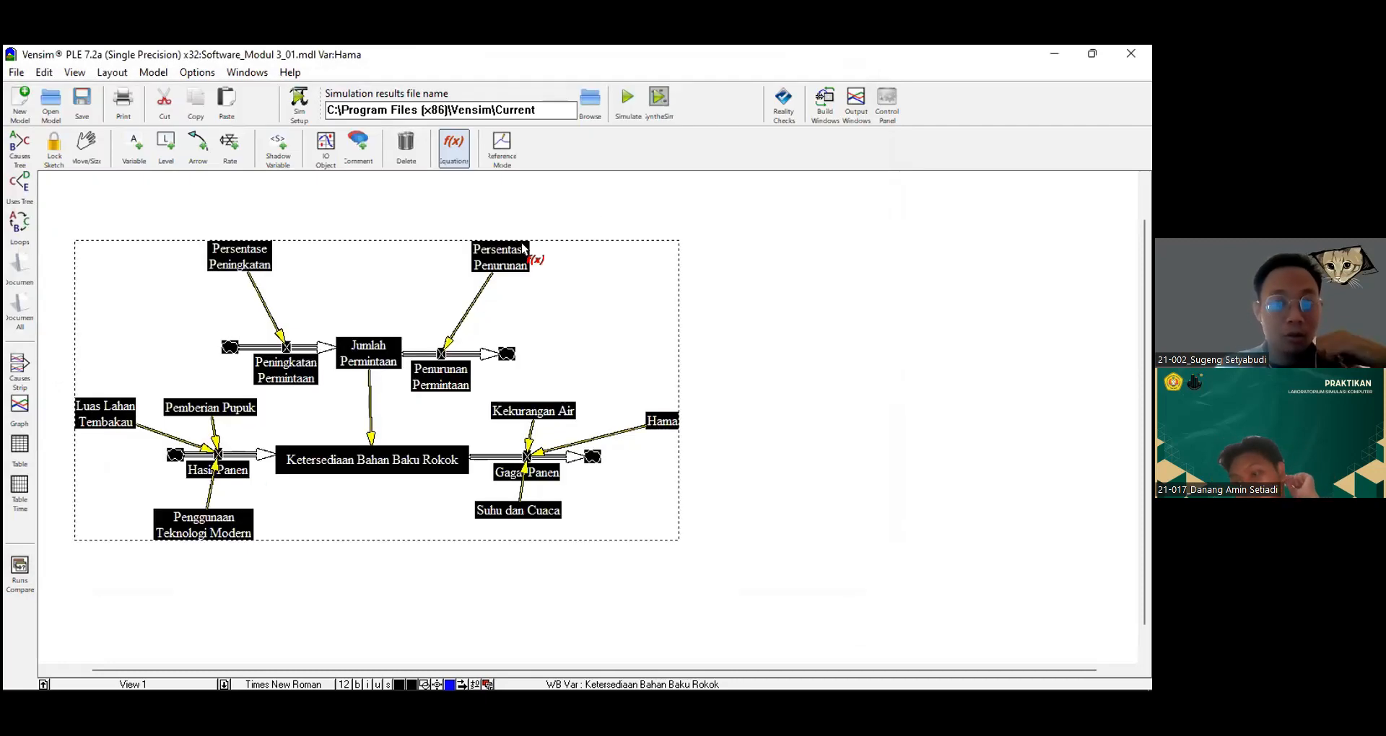
pyautogui.click(627, 100)
pyautogui.click(570, 436)
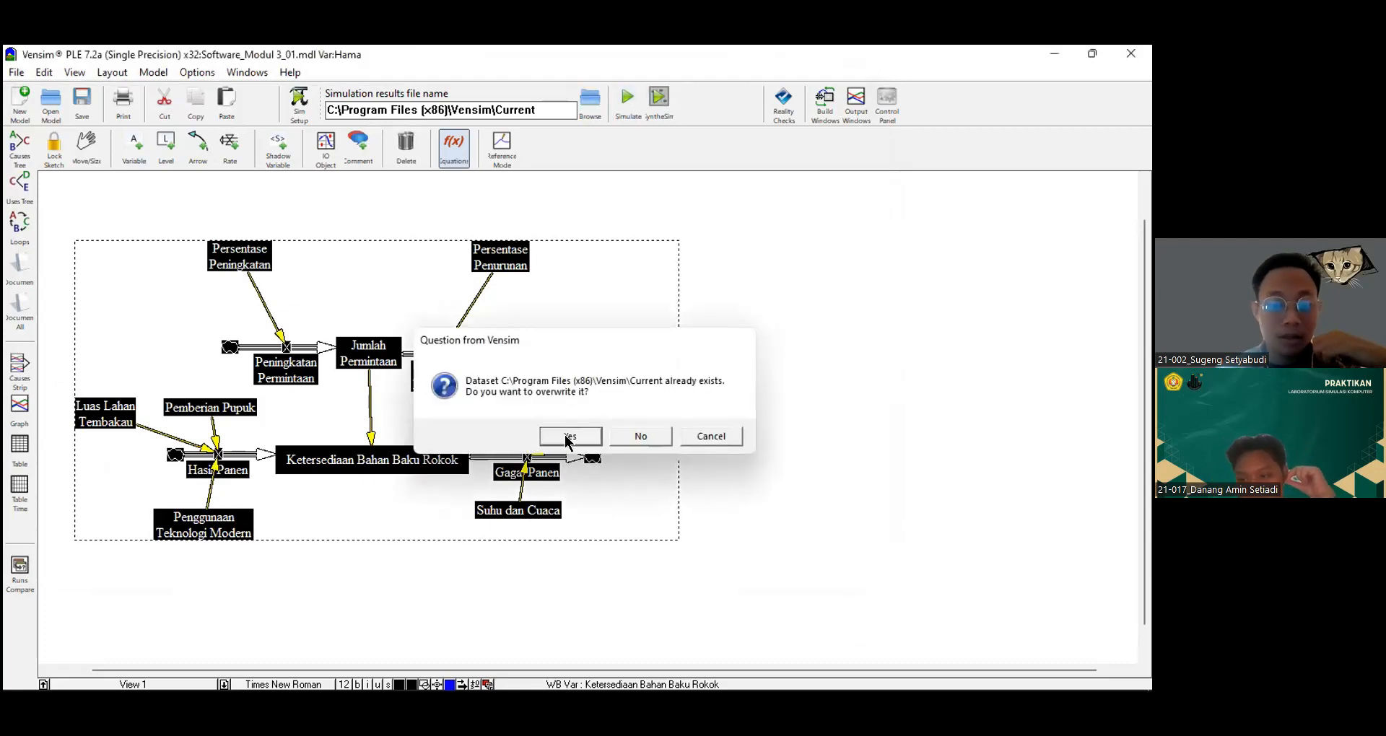
# - Open View 2 and start SyntheSim for its graphs and sliders, overwriting the existing Current dataset
pyautogui.click(224, 684)
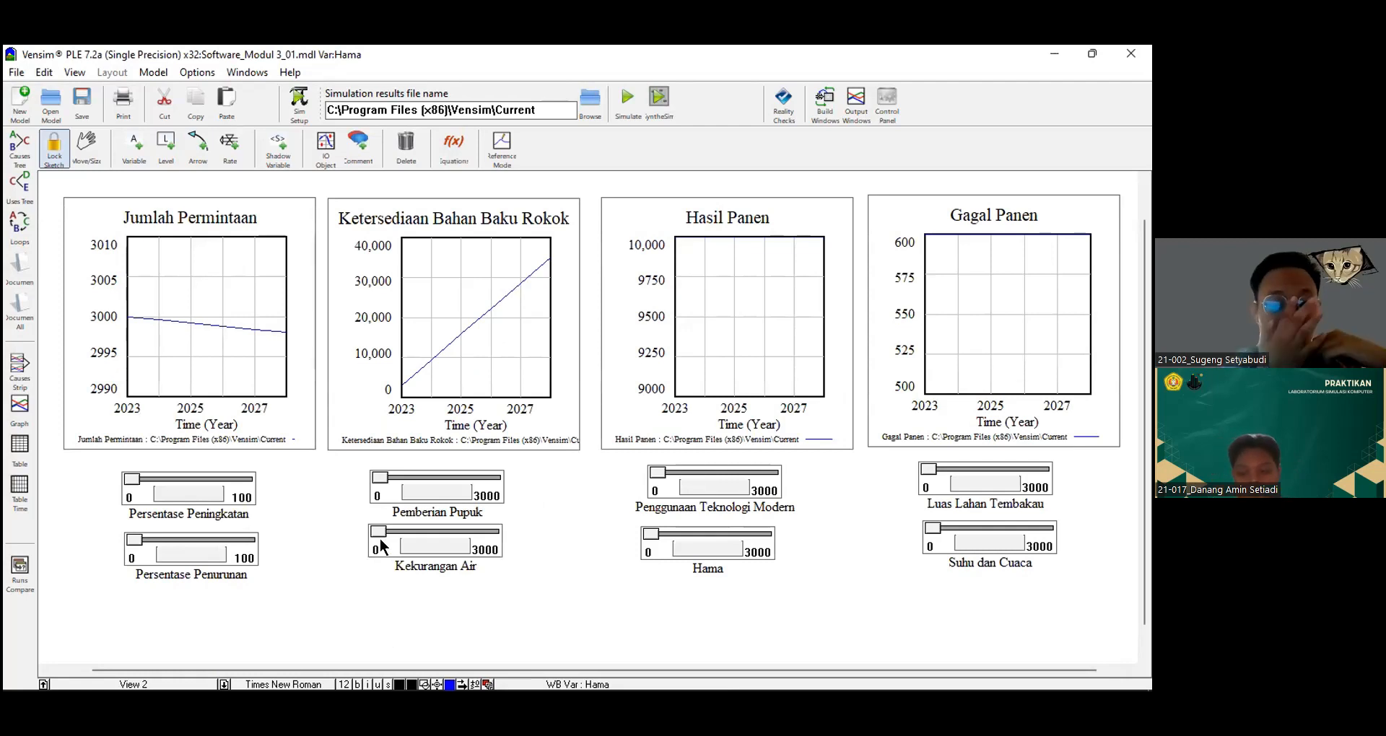
pyautogui.hotkey('ctrl', 'a')
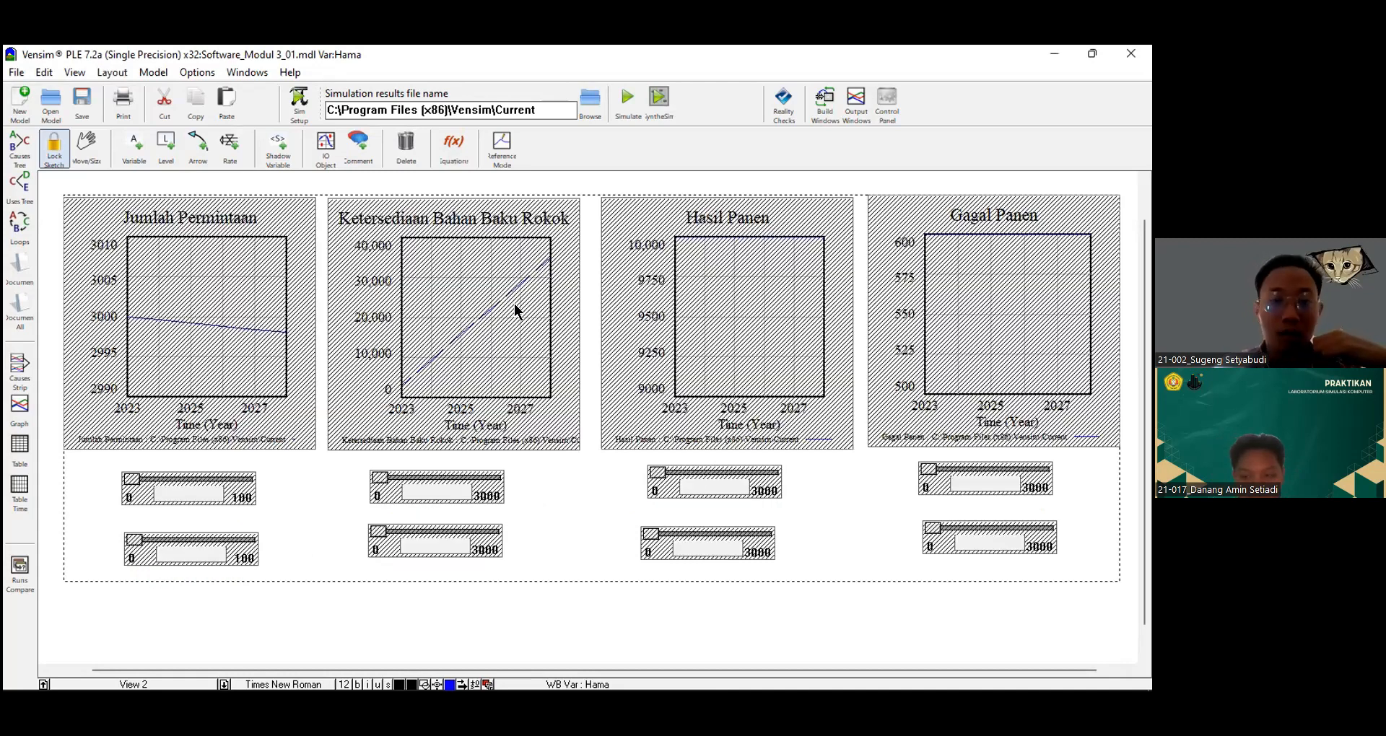
pyautogui.click(658, 97)
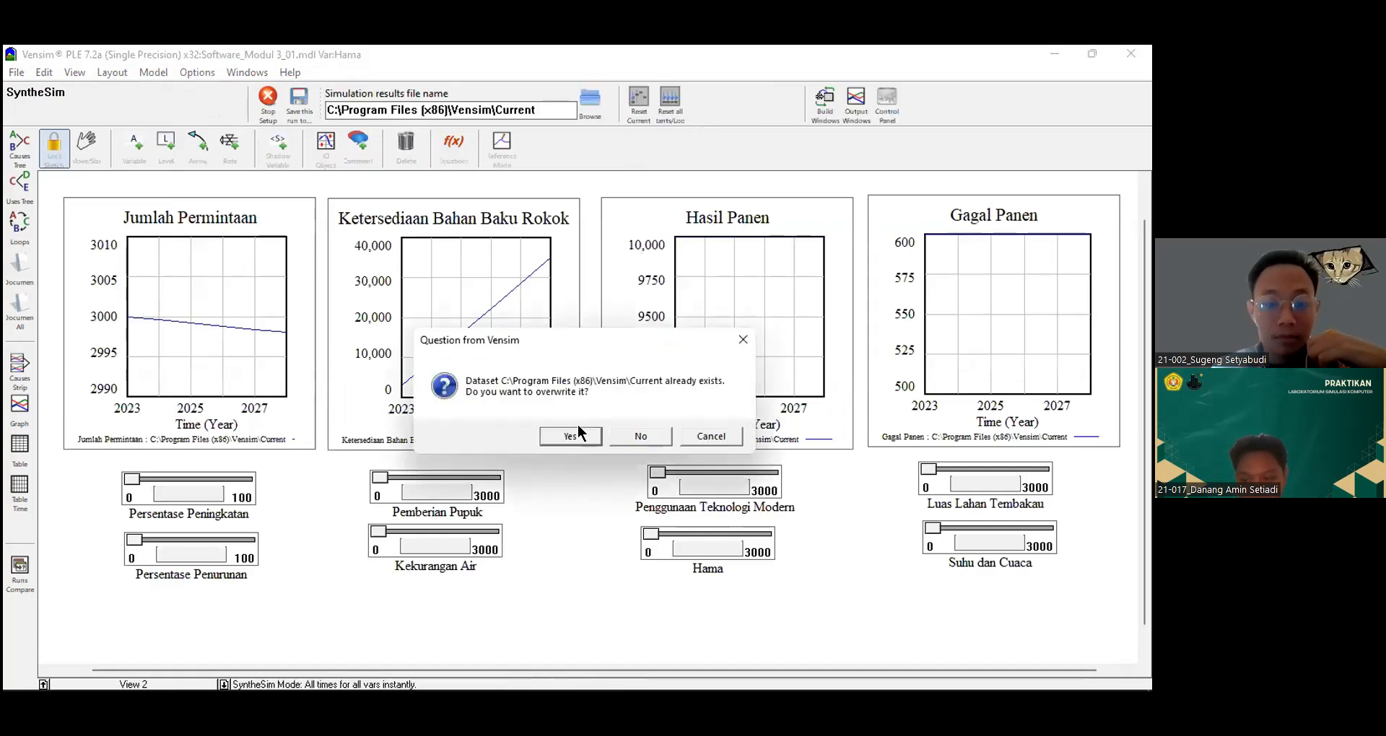
pyautogui.click(573, 436)
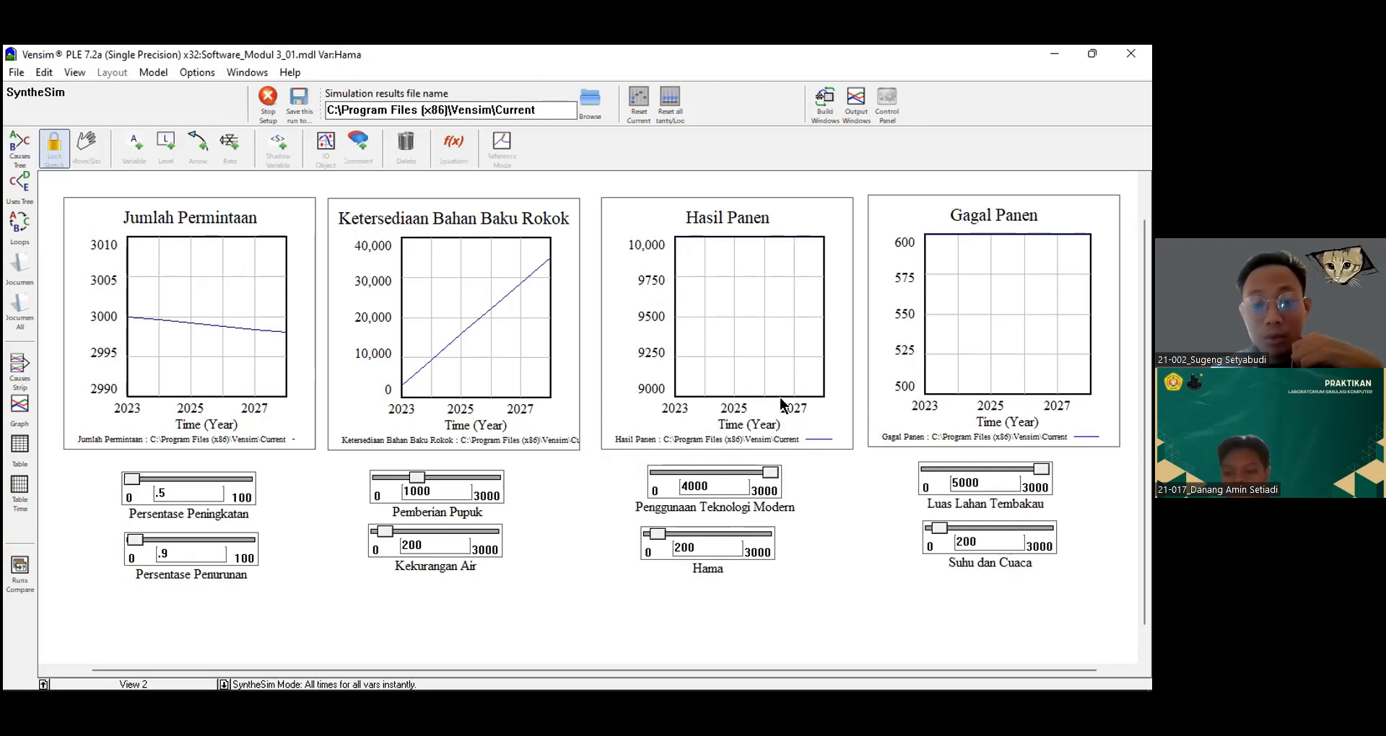
# - Set Penggunaan Teknologi Modern to 2200, Hama to 1500, Luas Lahan Tembakau to 1000 and Suhu dan Cuaca to 0 in SyntheSim
pyautogui.moveTo(769, 477)
pyautogui.mouseDown()
pyautogui.moveTo(713, 476)
pyautogui.moveTo(747, 474)
pyautogui.mouseUp()
pyautogui.moveTo(663, 533); pyautogui.dragTo(794, 523)
pyautogui.moveTo(1040, 472); pyautogui.dragTo(960, 475)
pyautogui.moveTo(933, 528); pyautogui.dragTo(926, 527)
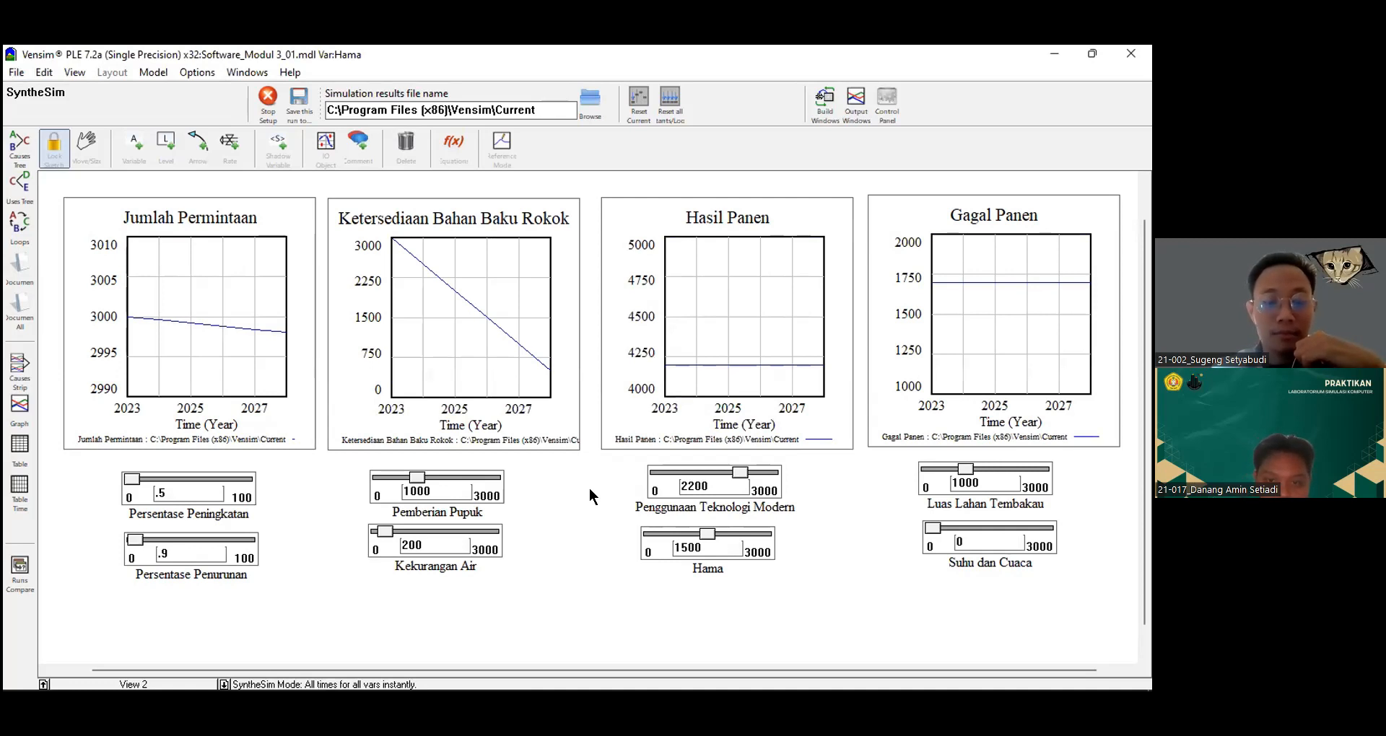
# - Switch to the report PDF in the browser and review the Output Simulasi section's model, graphs and tables for each scenario
pyautogui.hotkey('alt', 'Tab')
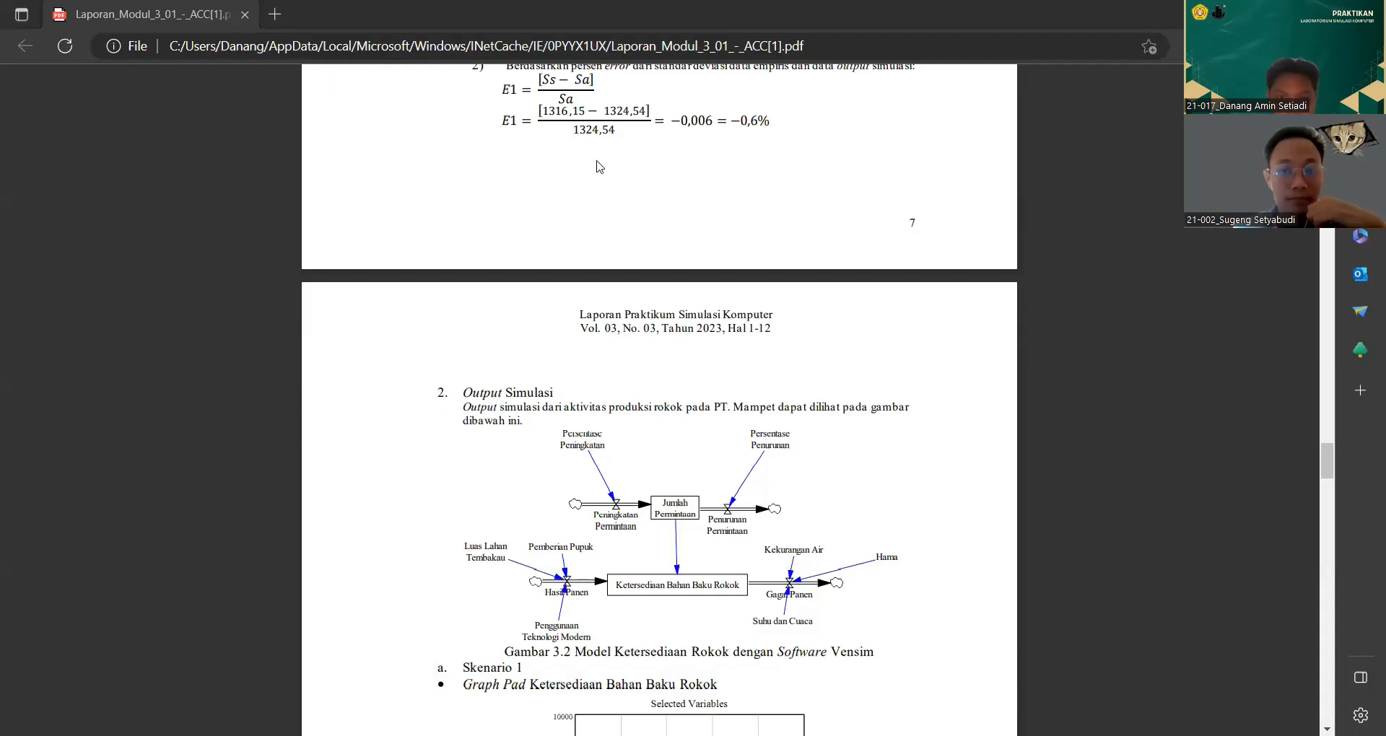
pyautogui.moveTo(488, 80)
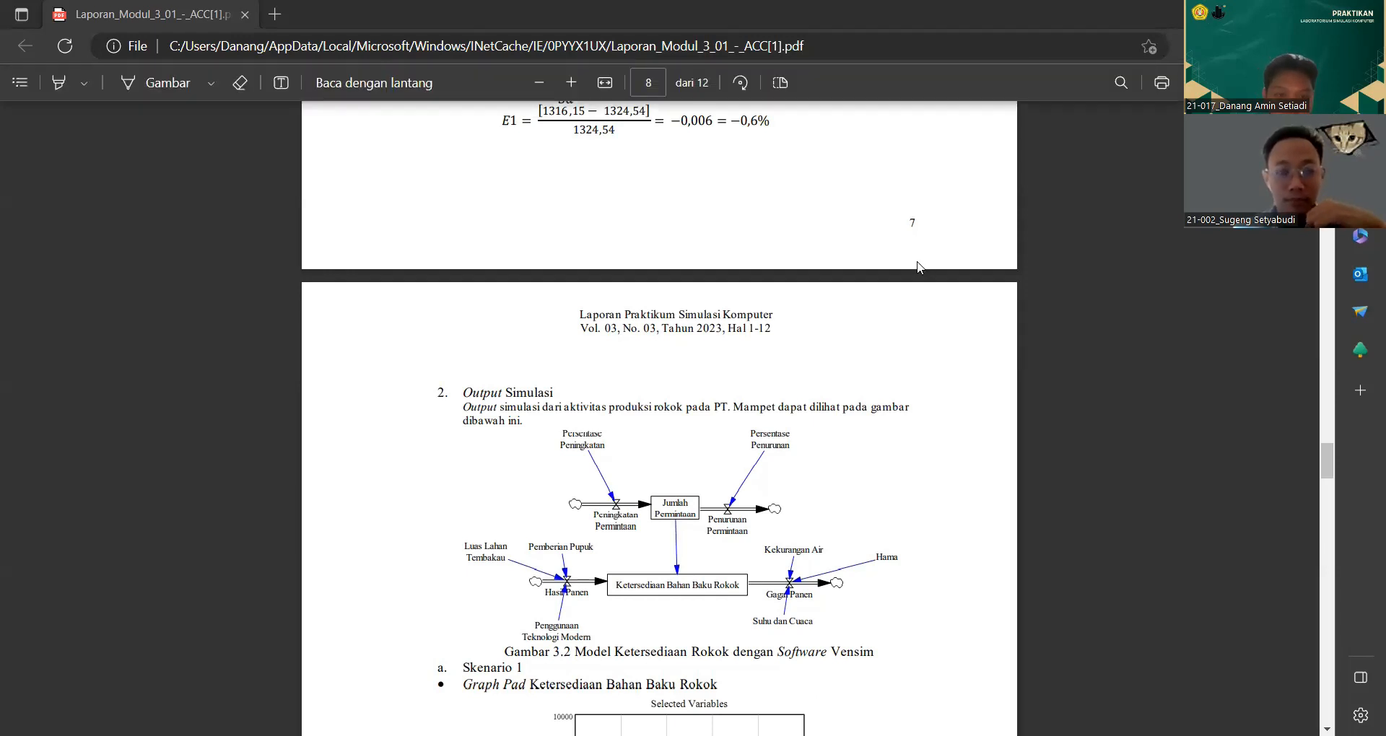
pyautogui.scroll(-3, 917, 264)
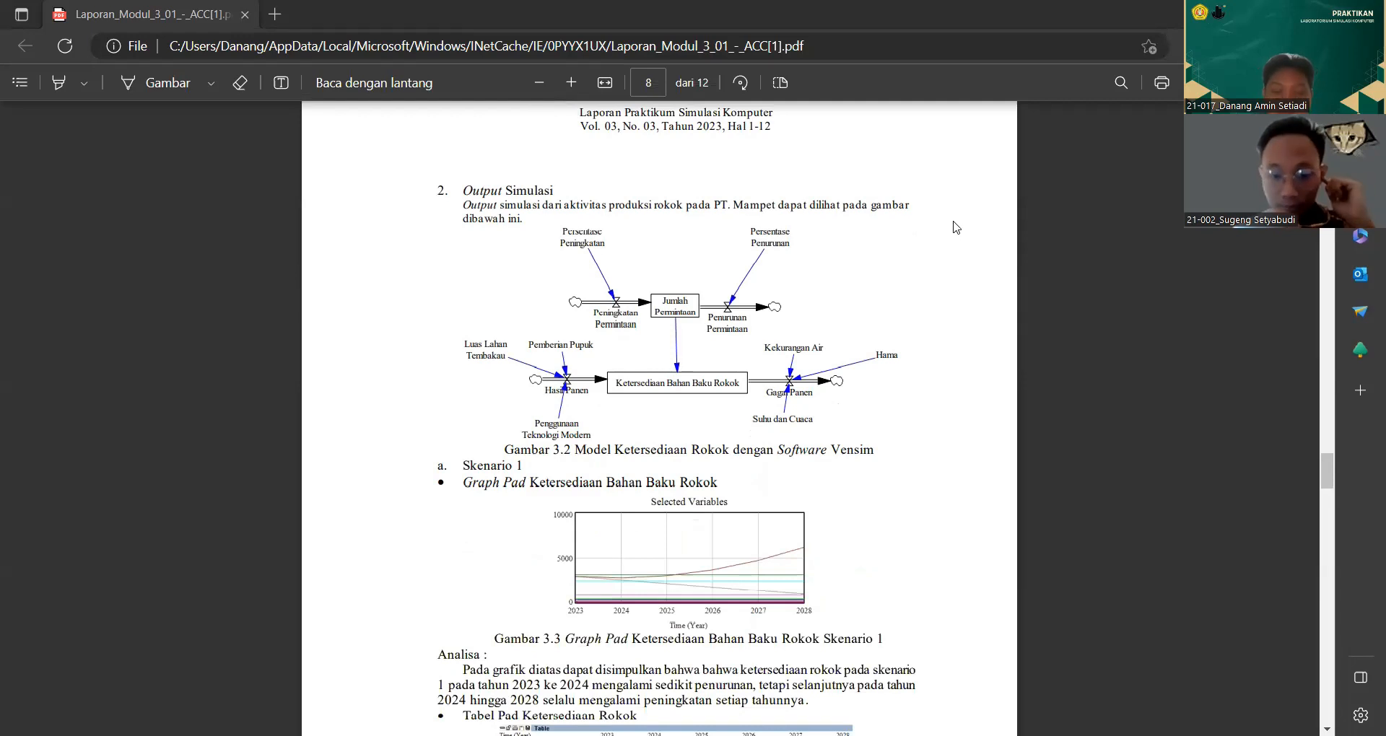
pyautogui.scroll(-2, 955, 232)
pyautogui.scroll(-2, 956, 230)
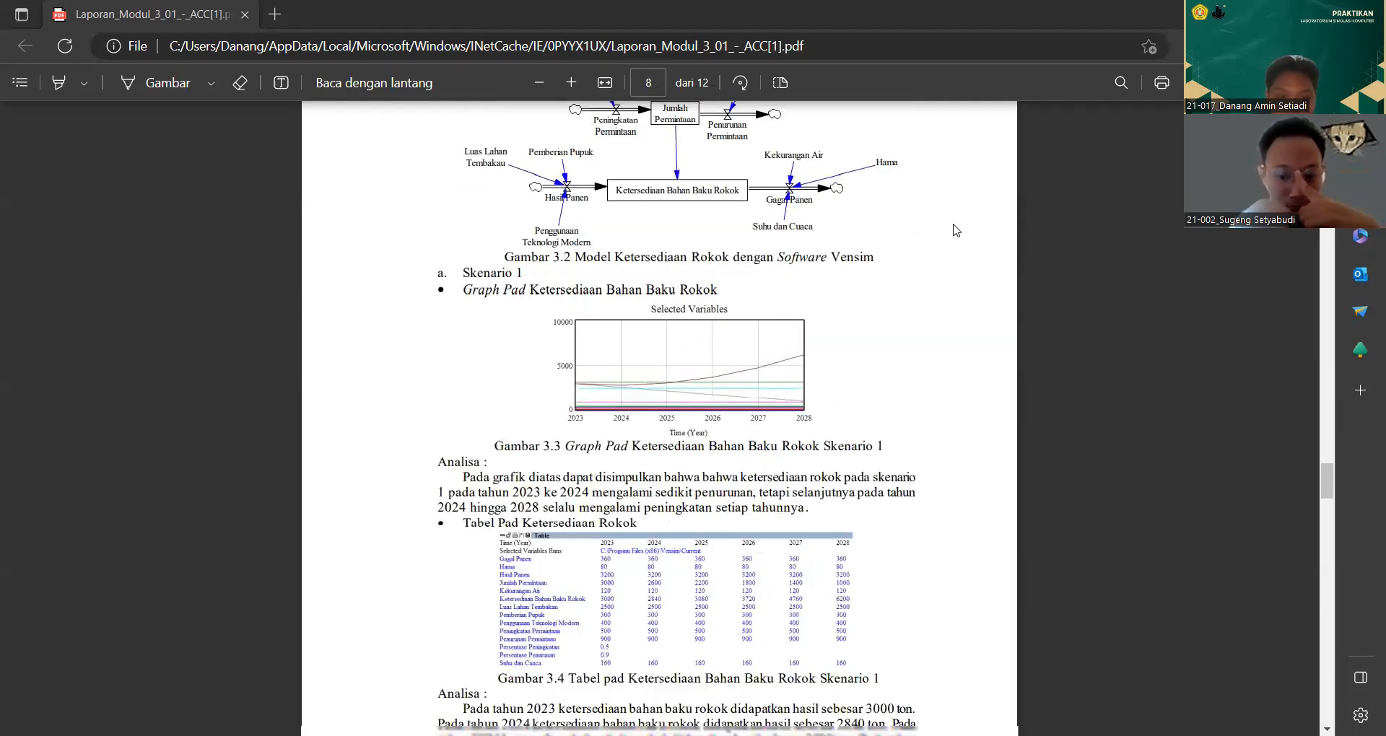
pyautogui.scroll(-1, 956, 230)
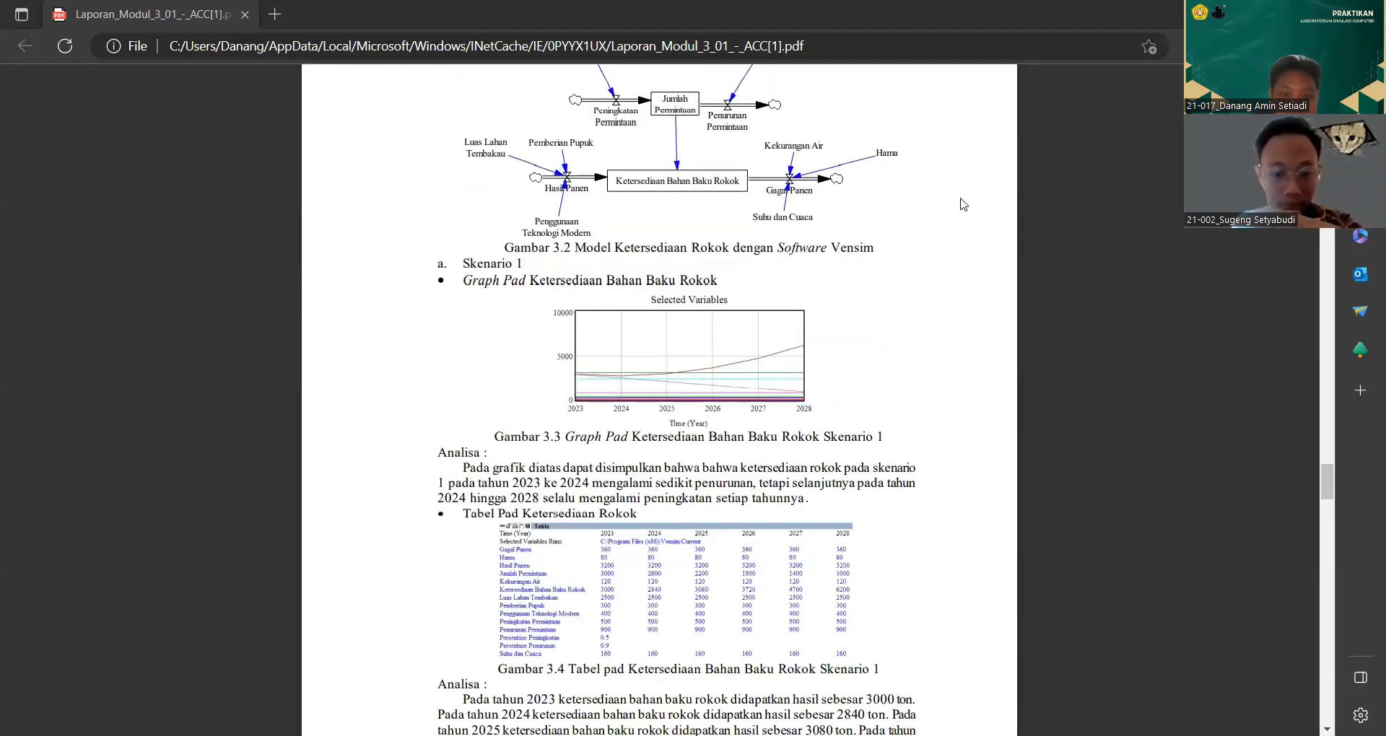
pyautogui.scroll(-10, 961, 205)
pyautogui.scroll(-20, 965, 217)
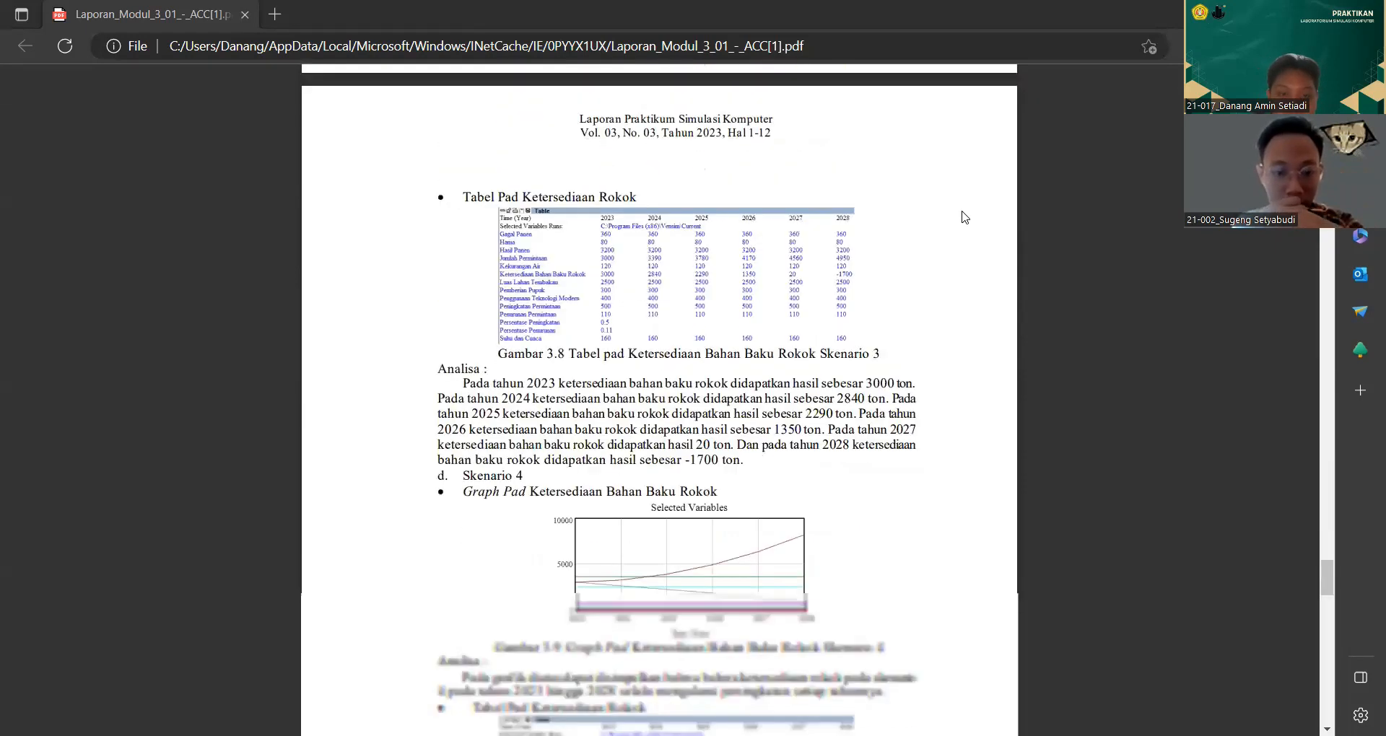
# - Read the report's output analysis and Kesimpulan, continuing through to the Daftar Pustaka
pyautogui.scroll(-14, 964, 218)
pyautogui.scroll(-20, 964, 217)
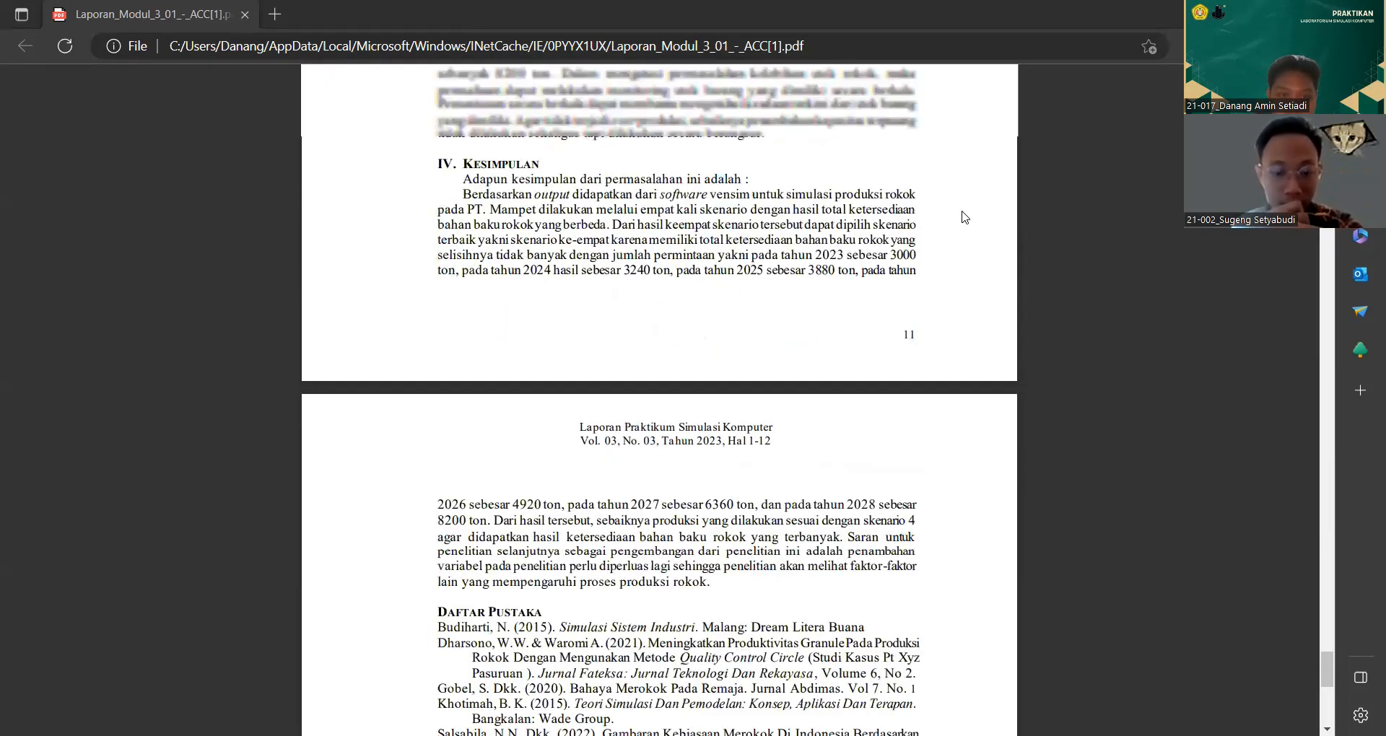
pyautogui.scroll(1, 964, 217)
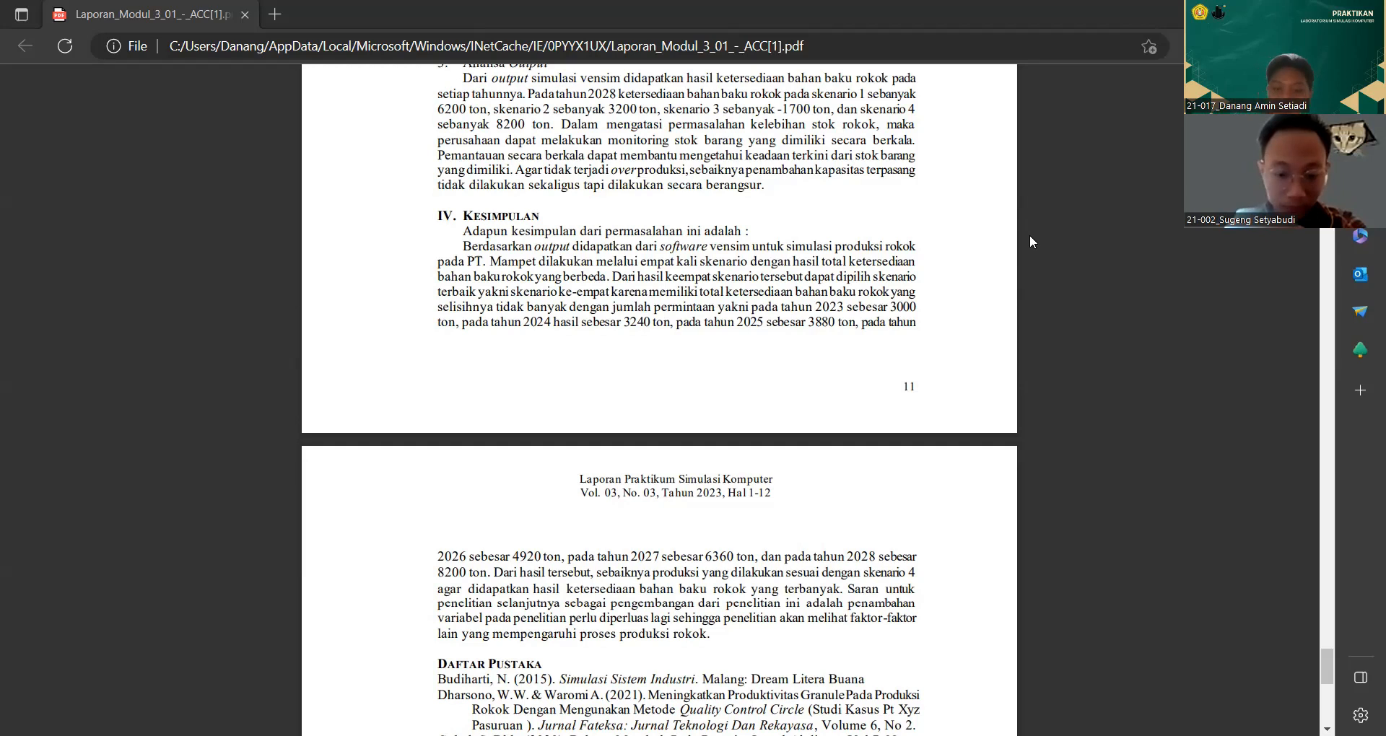
pyautogui.scroll(-5, 1022, 275)
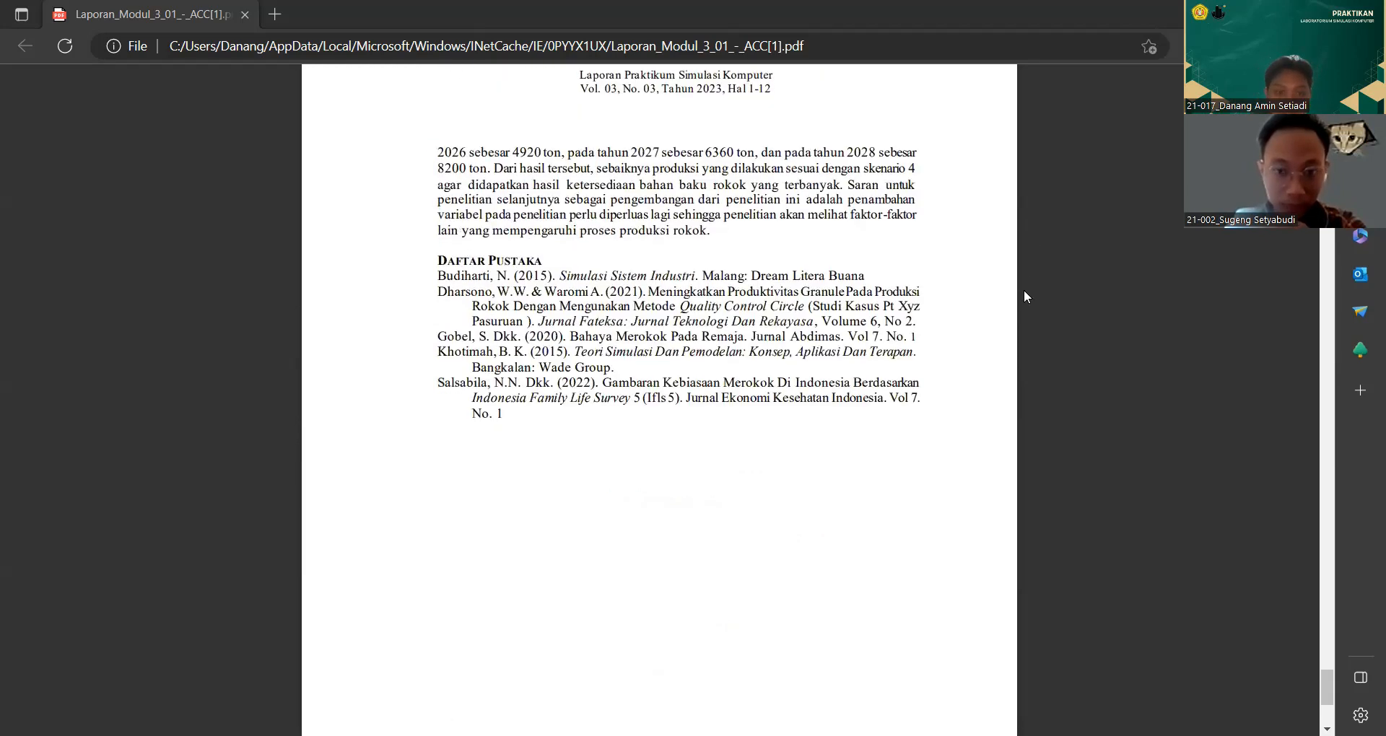